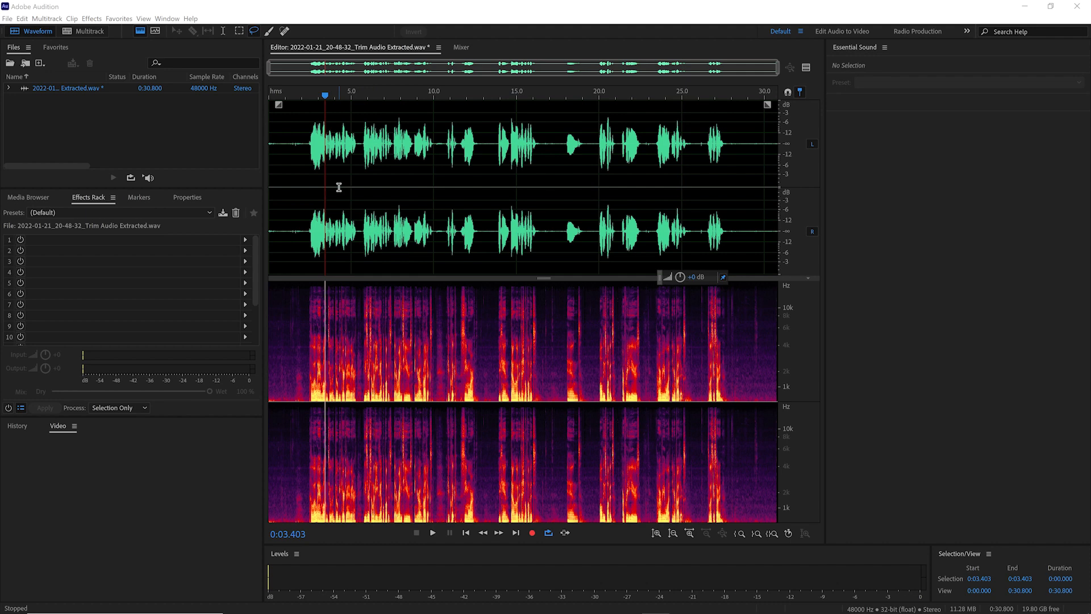
# - Play the recording from just before the first phrase to hear its uneven volume
pyautogui.click(303, 171)
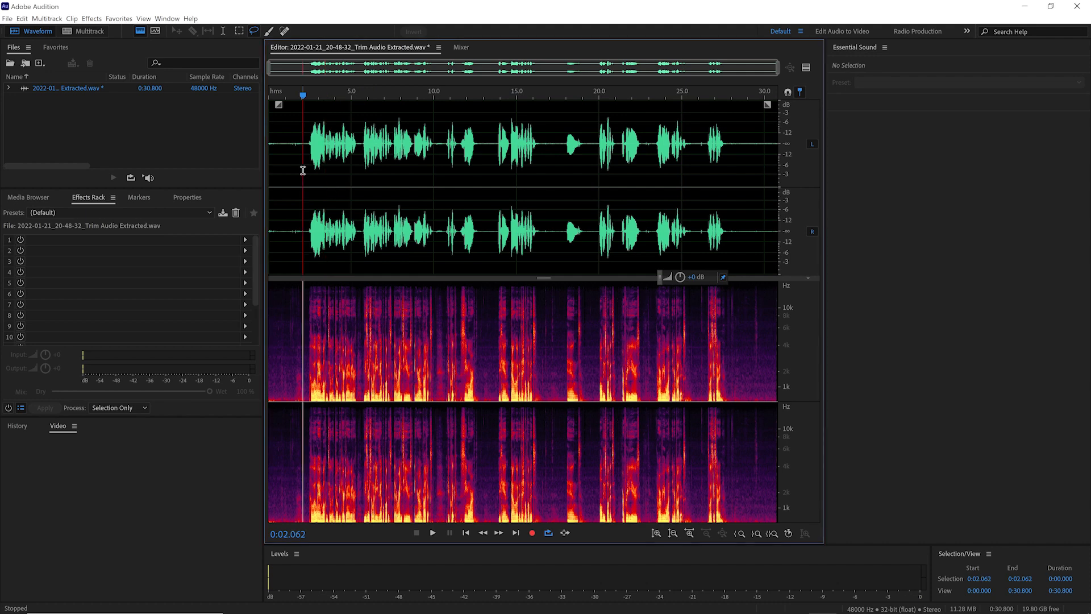
pyautogui.press('space')
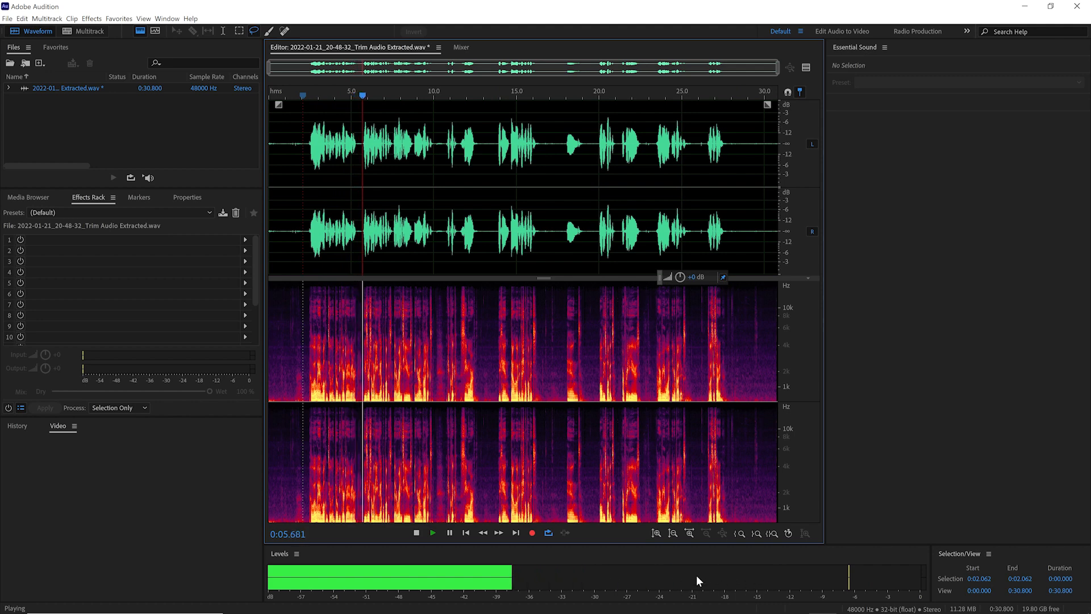
pyautogui.press('space')
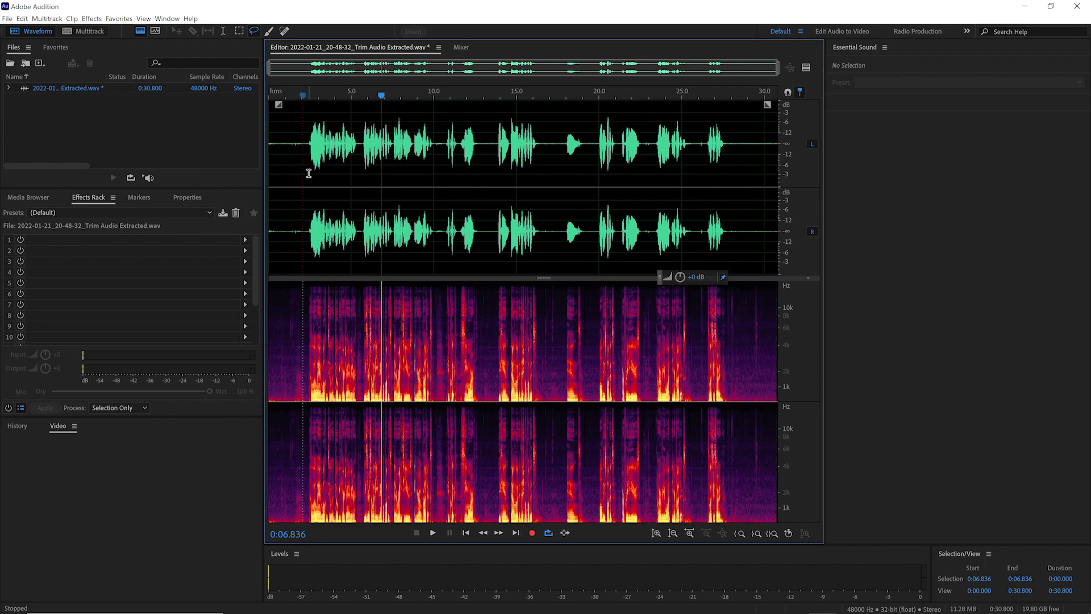
pyautogui.click(91, 19)
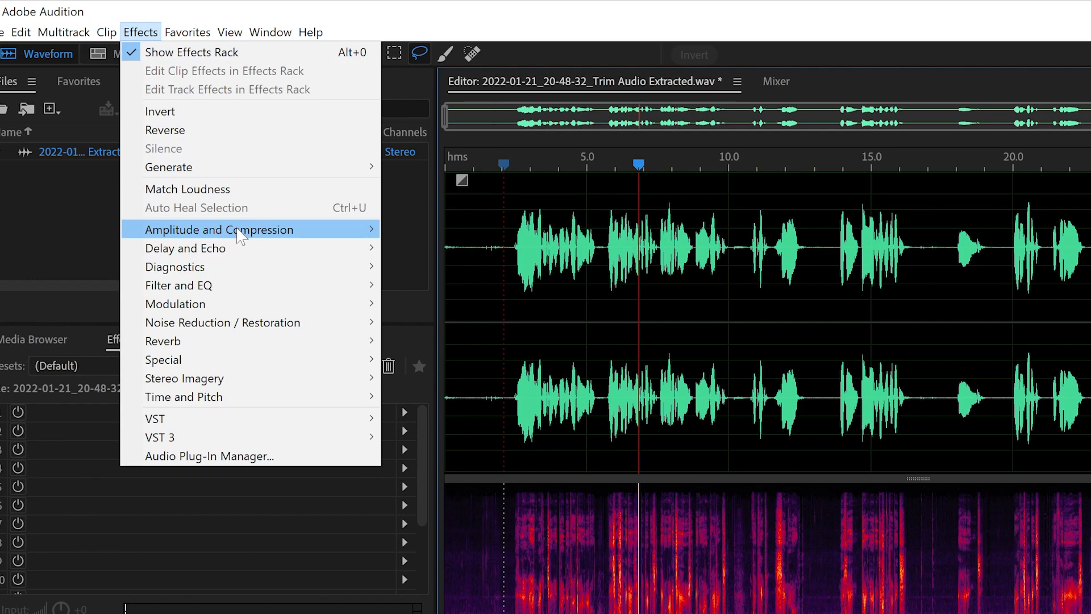
pyautogui.moveTo(185, 173)
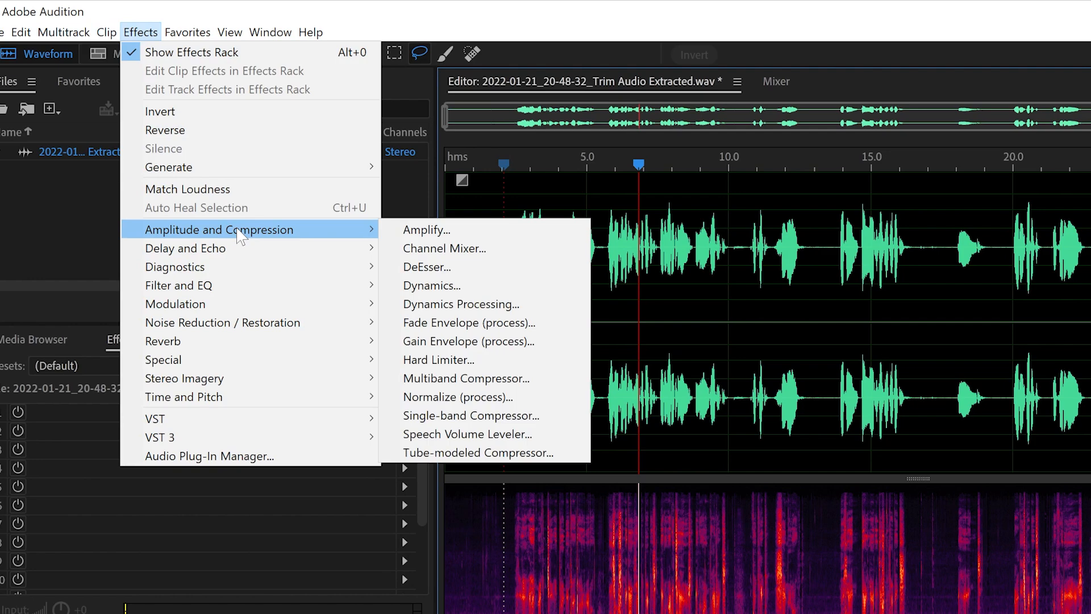
pyautogui.click(511, 397)
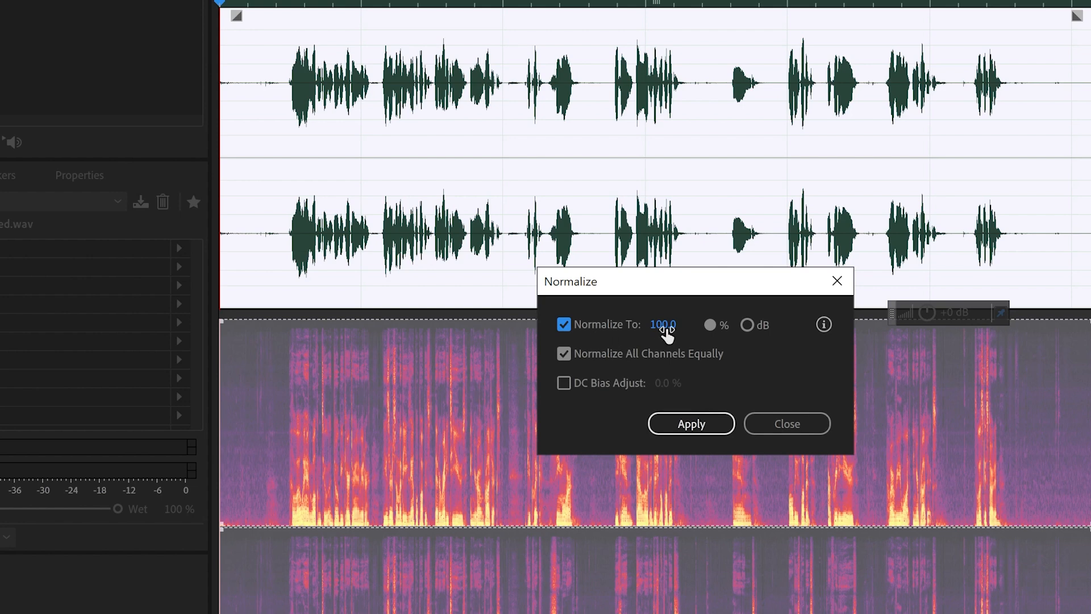
pyautogui.click(746, 325)
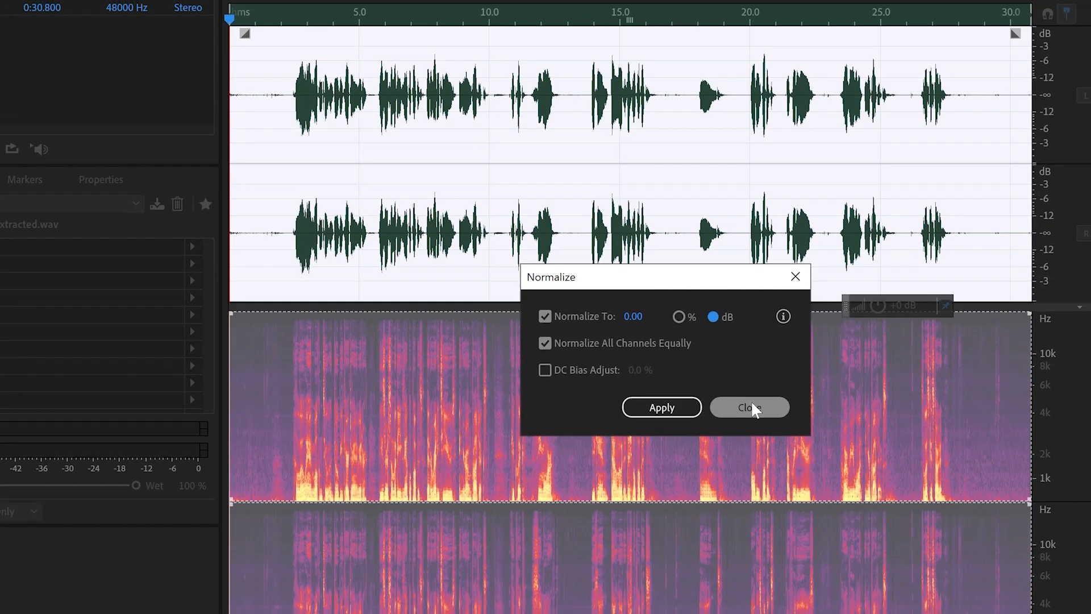
pyautogui.click(787, 424)
pyautogui.click(430, 278)
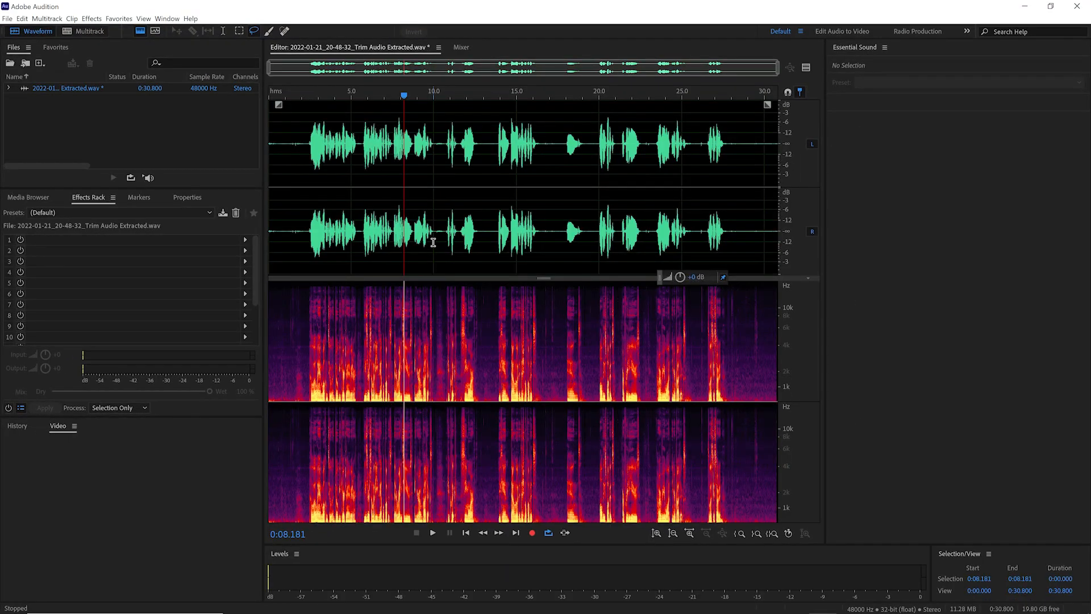
# - Open the Dynamics effect and enable its Compressor with a ratio of 3 and an attack of 0.1 ms
pyautogui.click(91, 20)
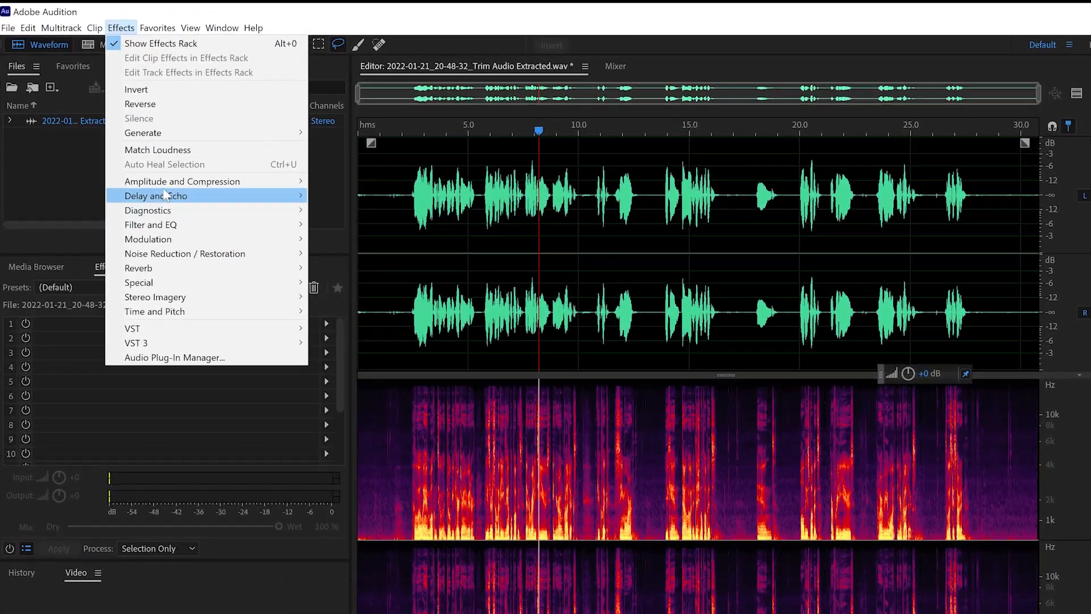
pyautogui.moveTo(171, 181)
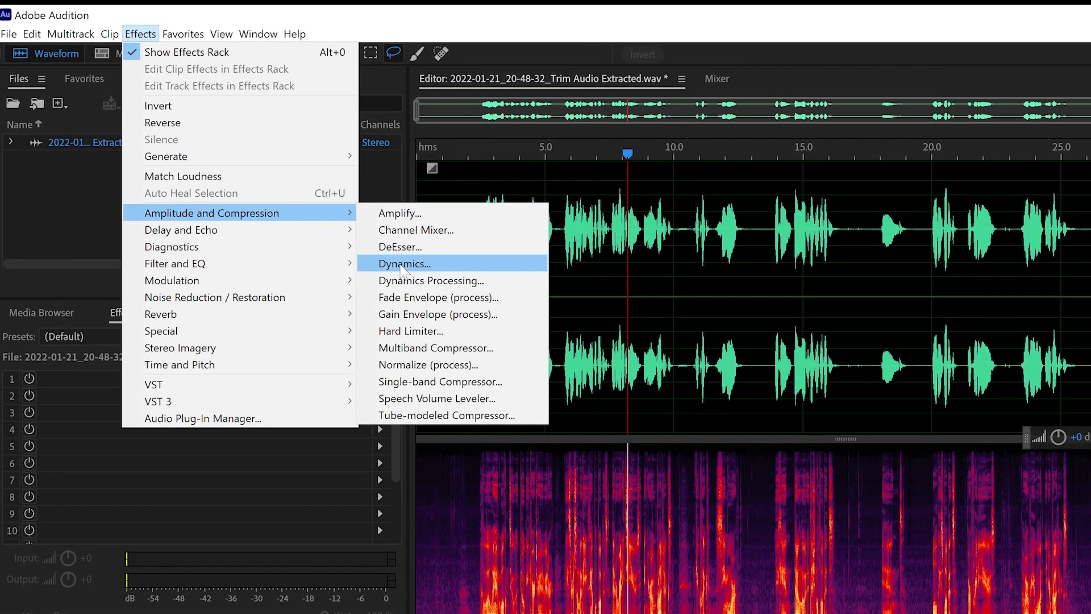
pyautogui.click(403, 264)
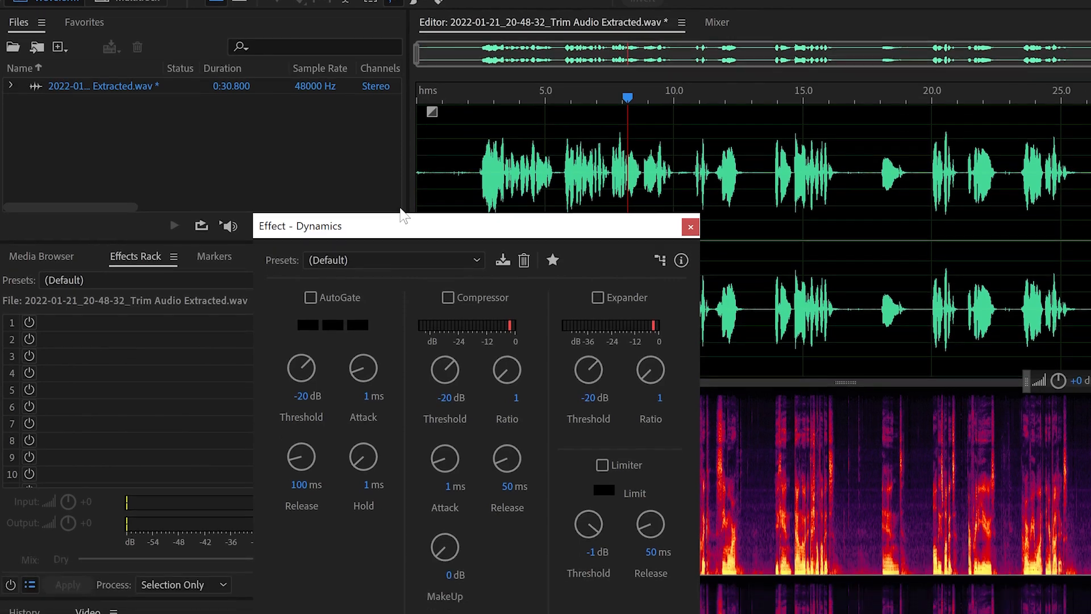
pyautogui.moveTo(400, 283); pyautogui.dragTo(471, 309)
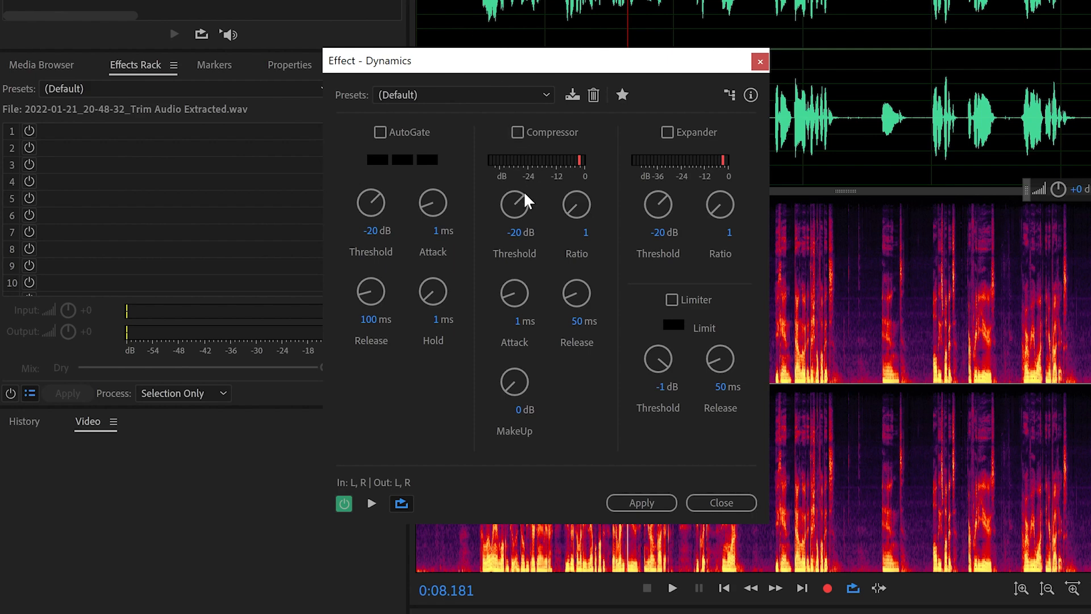
pyautogui.click(517, 129)
pyautogui.moveTo(620, 64); pyautogui.dragTo(645, 83)
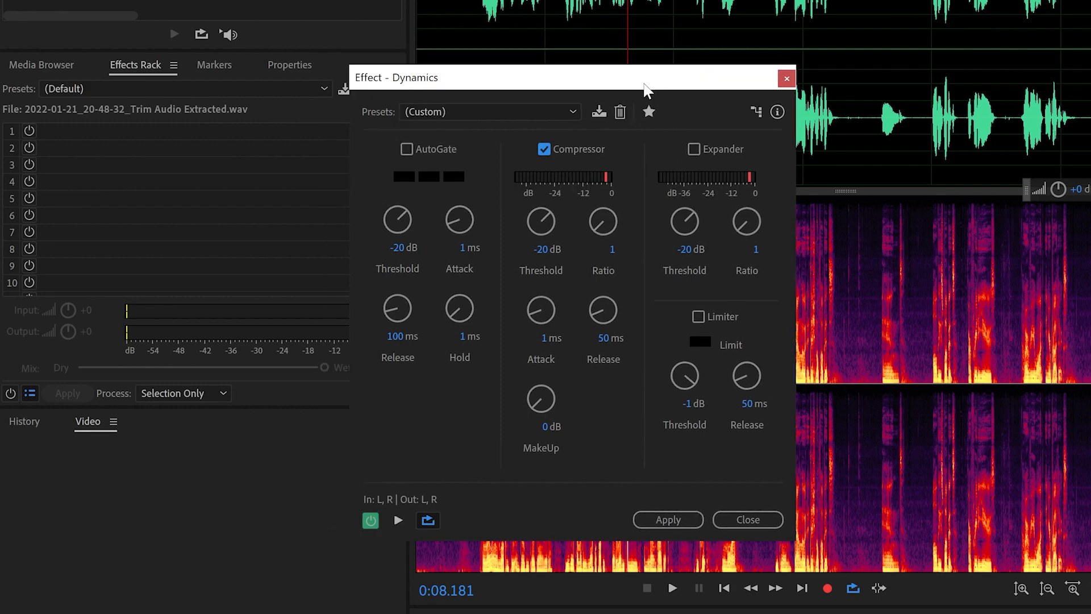
pyautogui.click(612, 230)
pyautogui.moveTo(626, 223); pyautogui.dragTo(669, 217)
pyautogui.moveTo(537, 308); pyautogui.dragTo(539, 327)
pyautogui.moveTo(509, 69); pyautogui.dragTo(280, 81)
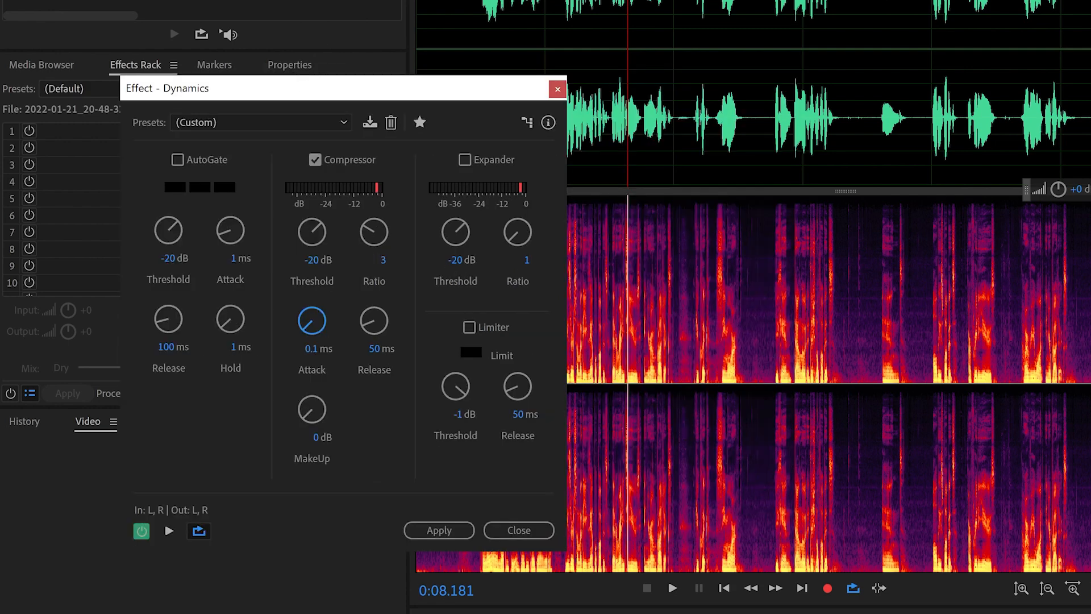
# - Preview the recording with the Compressor on and bypassed, leaving it enabled
pyautogui.press('space')
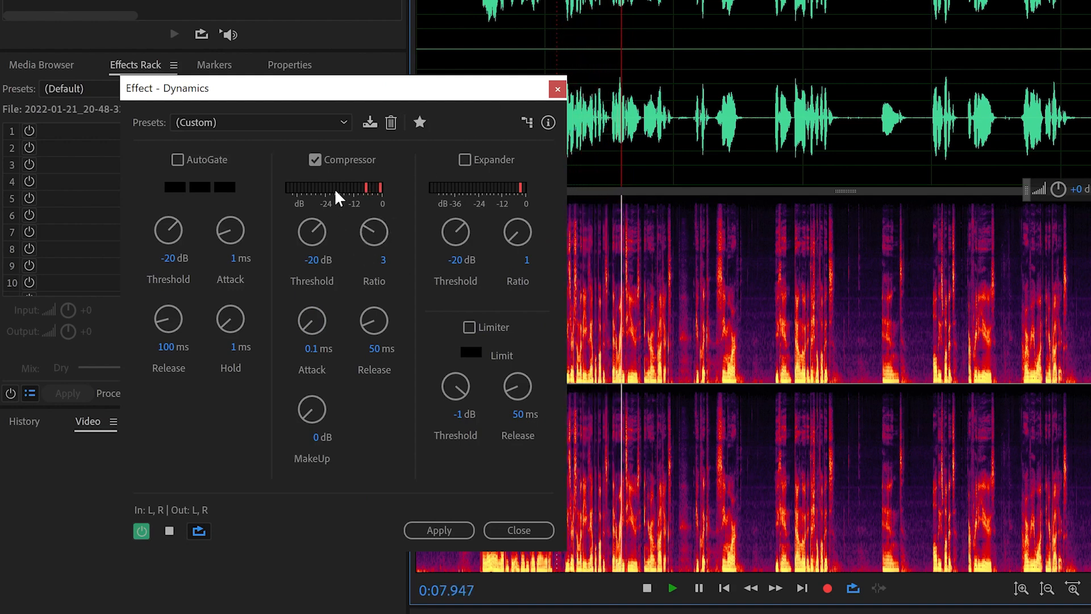
pyautogui.click(314, 161)
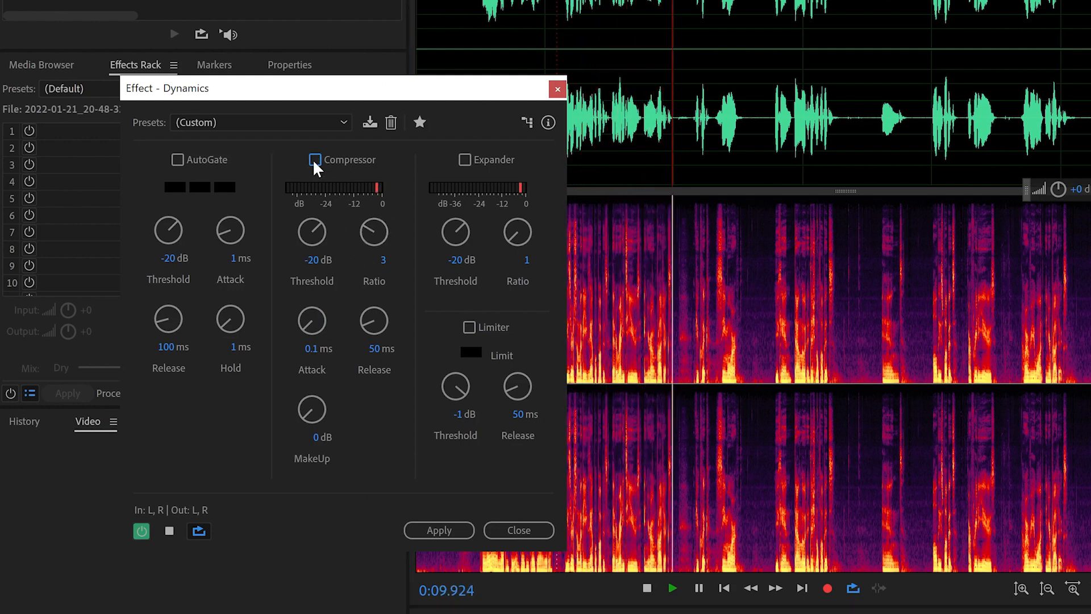
pyautogui.click(314, 161)
pyautogui.press('space')
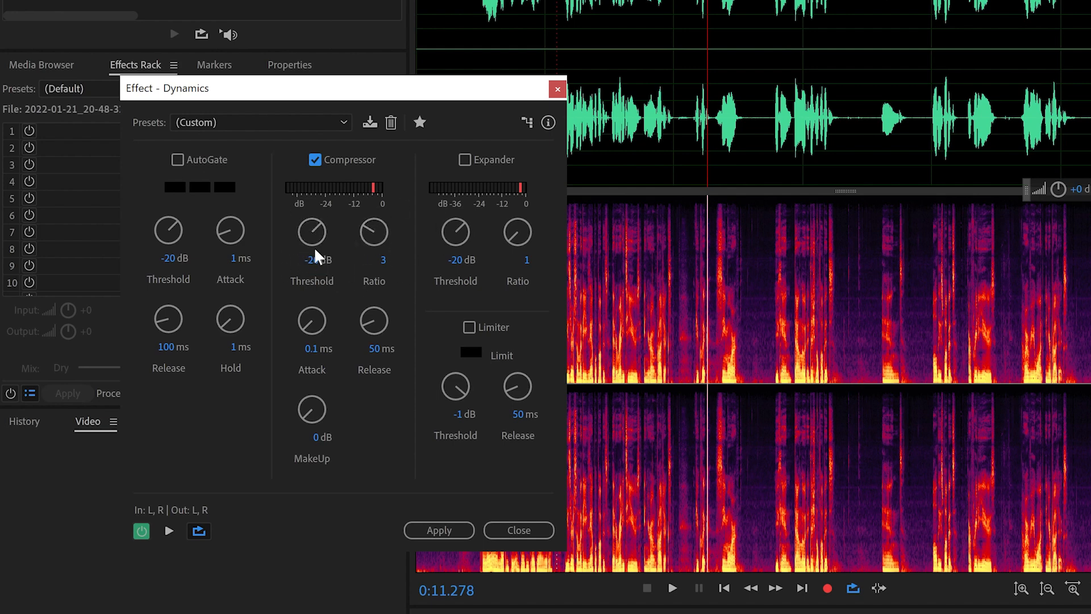
# - While previewing playback, set the Compressor threshold to -16 dB and its makeup gain to 2.3 dB
pyautogui.click(572, 2)
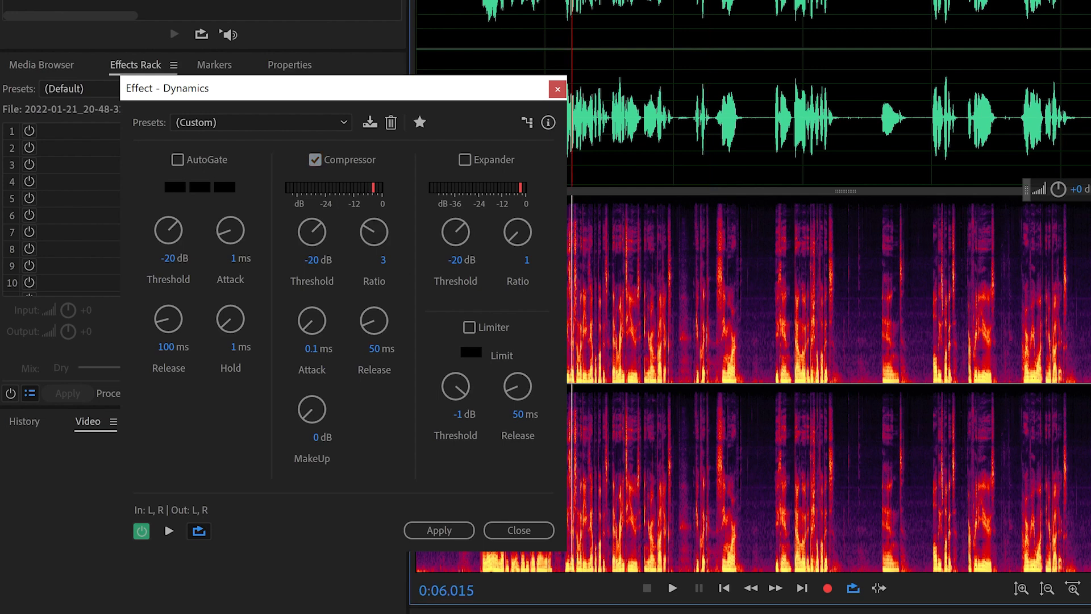
pyautogui.press('space')
pyautogui.moveTo(322, 238); pyautogui.dragTo(318, 171)
pyautogui.press('space')
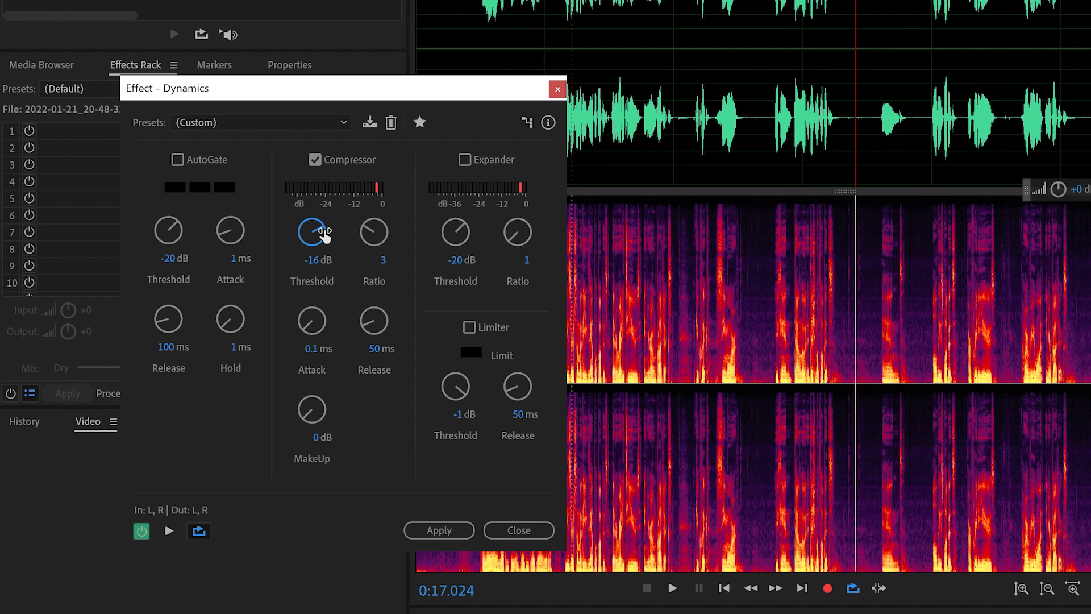
pyautogui.click(318, 416)
pyautogui.press('space')
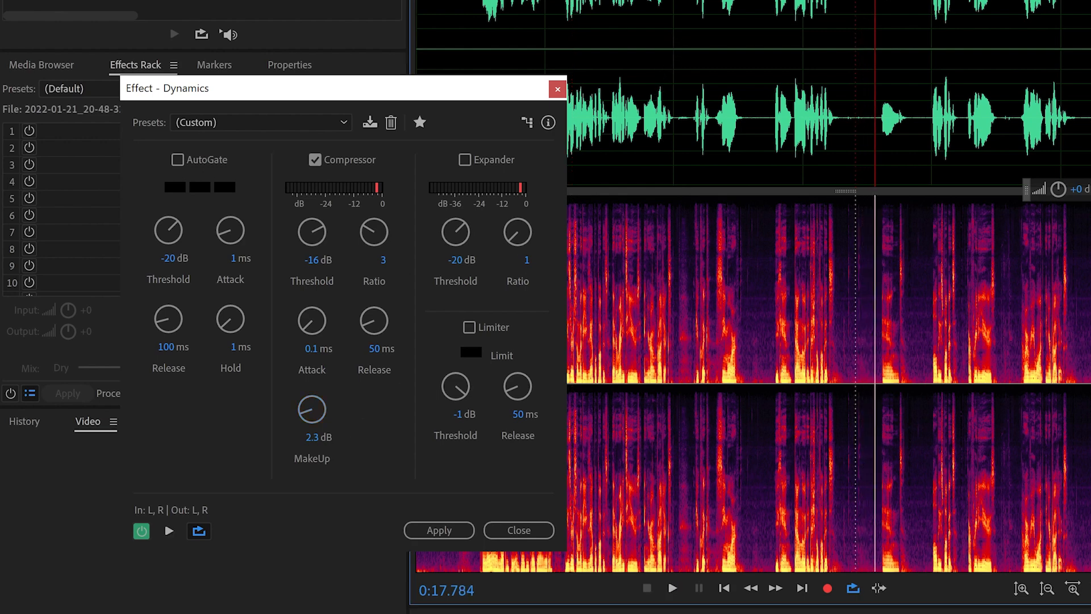
# - Compare playback with the Compressor bypassed and enabled, and close the Dynamics effect with the Compressor left on
pyautogui.press('space')
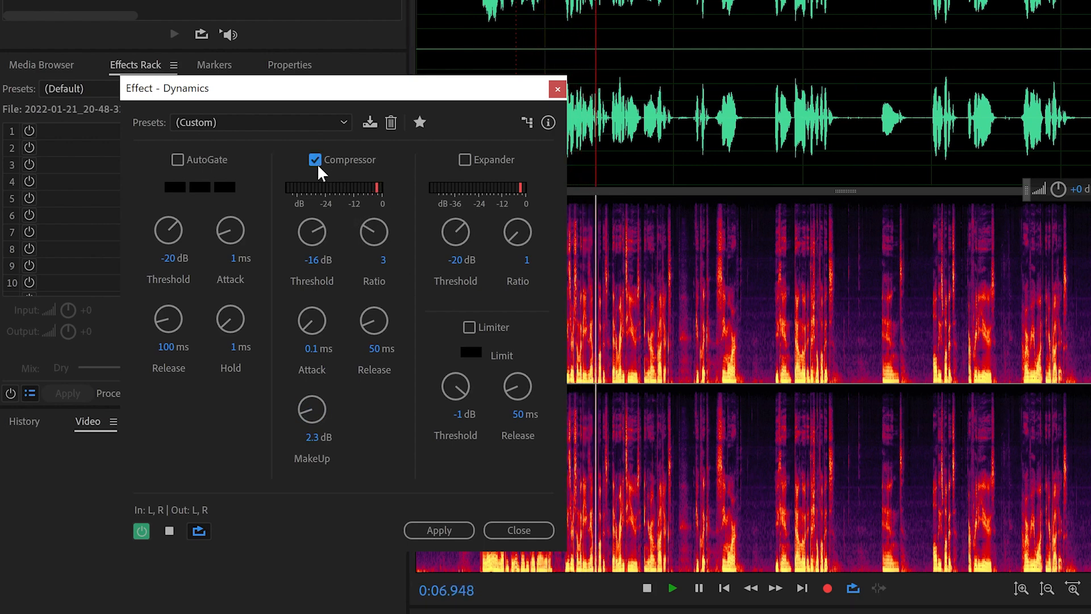
pyautogui.click(315, 160)
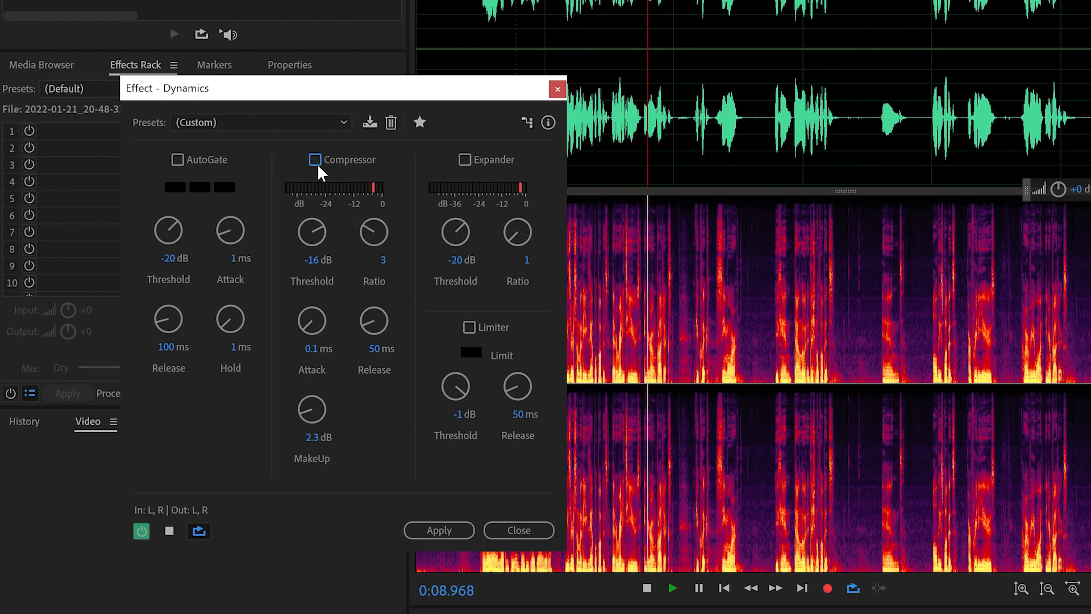
pyautogui.click(317, 157)
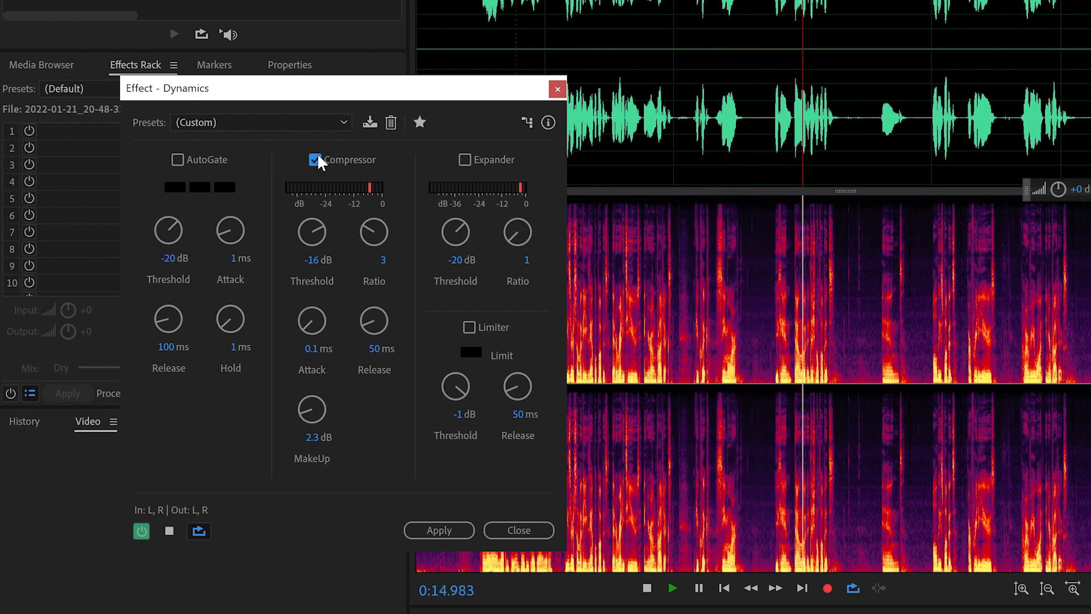
pyautogui.click(315, 158)
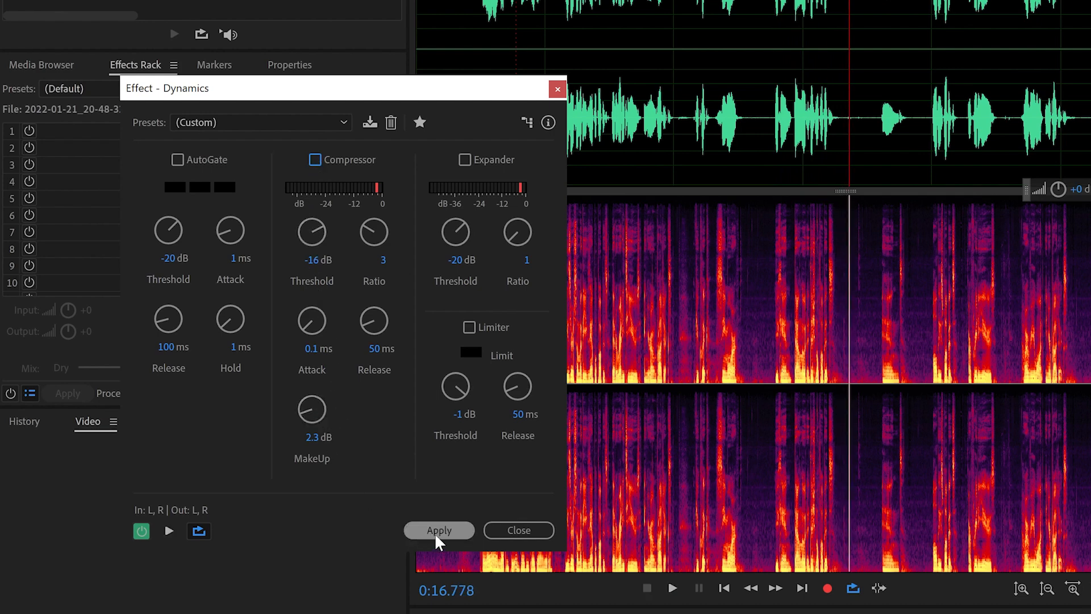
pyautogui.click(316, 159)
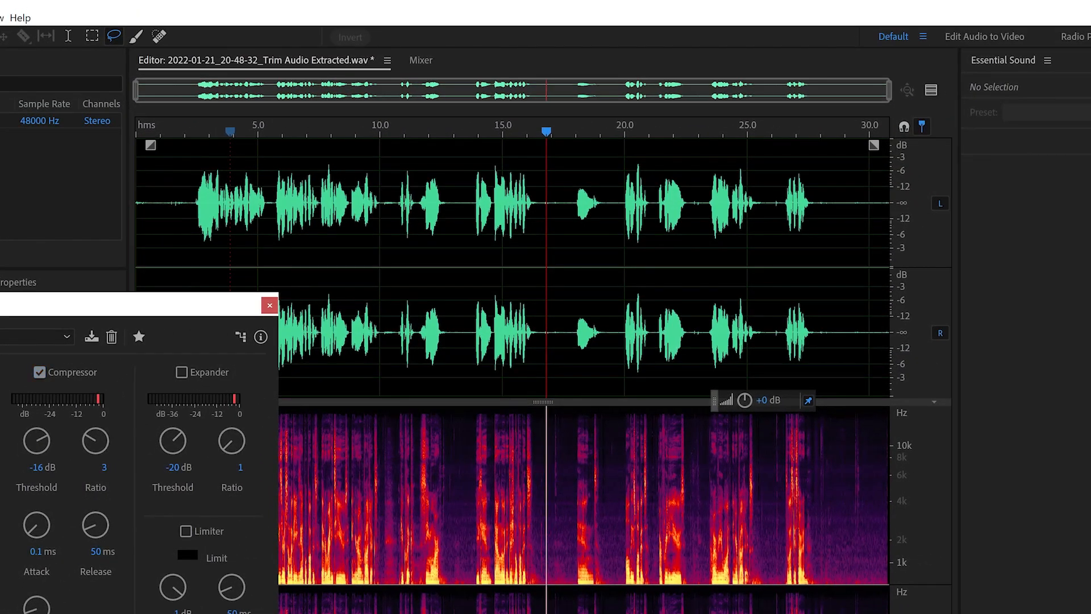
pyautogui.click(180, 613)
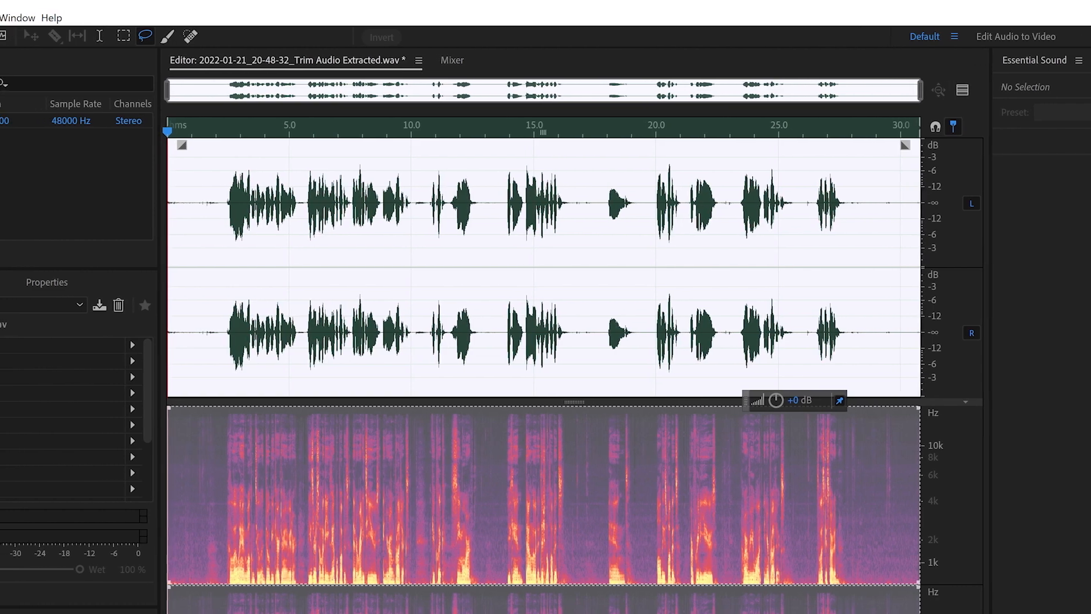
# - Reopen Dynamics for the whole recording, lower the Compressor threshold, raise its makeup gain, and apply the effect
pyautogui.click(11, 17)
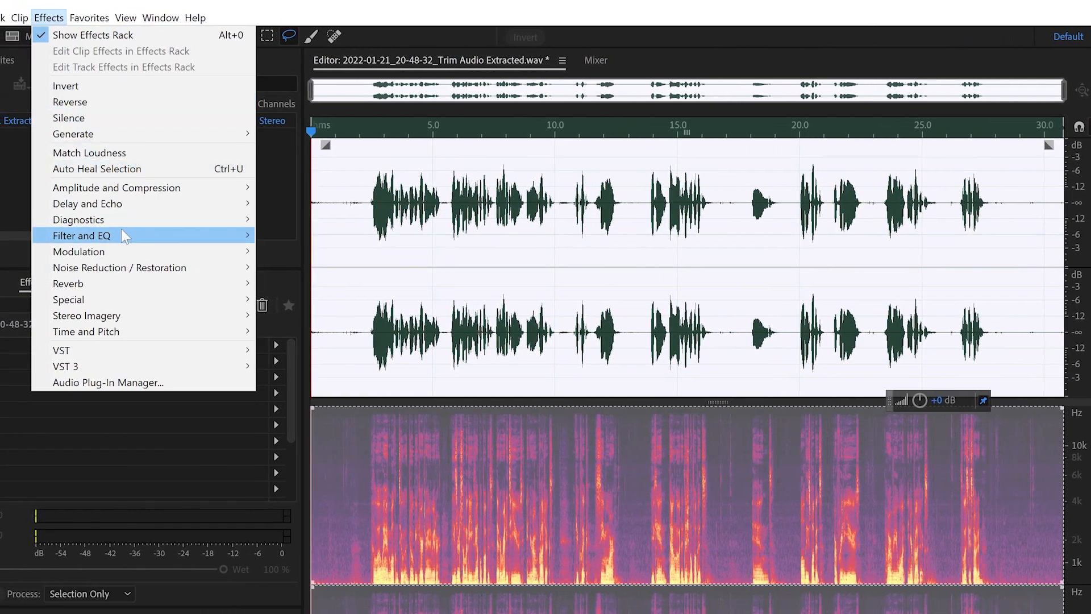
pyautogui.moveTo(130, 190)
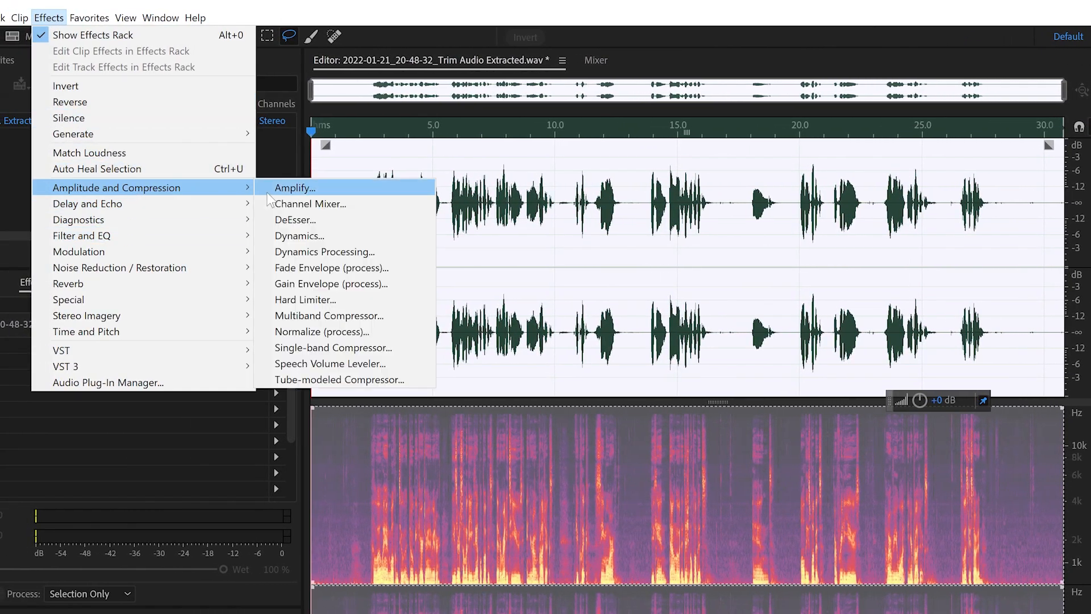
pyautogui.click(329, 230)
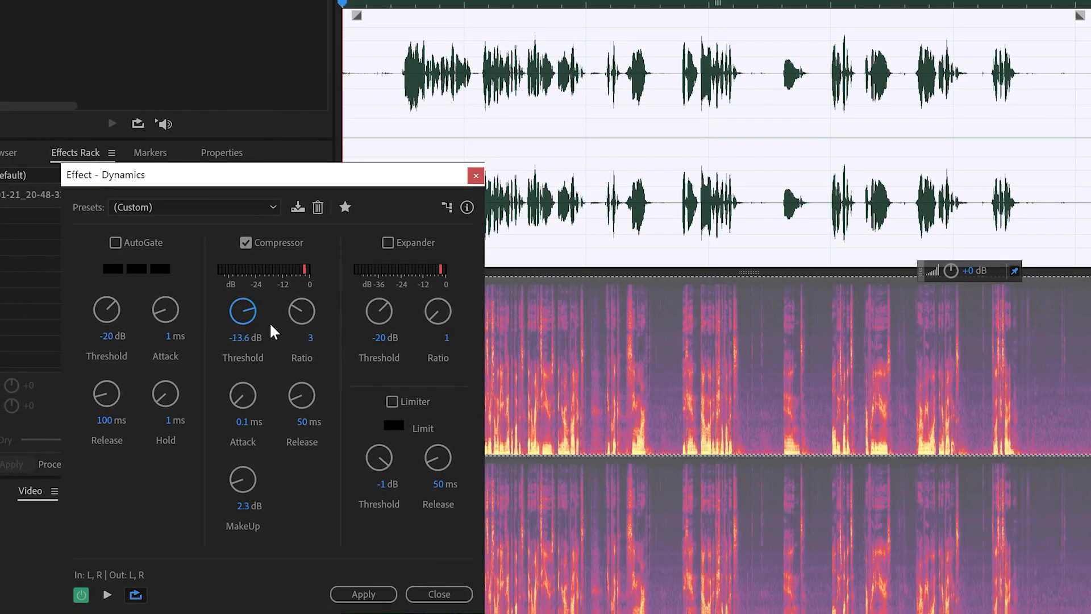
pyautogui.moveTo(271, 339); pyautogui.dragTo(268, 363)
pyautogui.moveTo(238, 474); pyautogui.dragTo(250, 474)
pyautogui.click(377, 591)
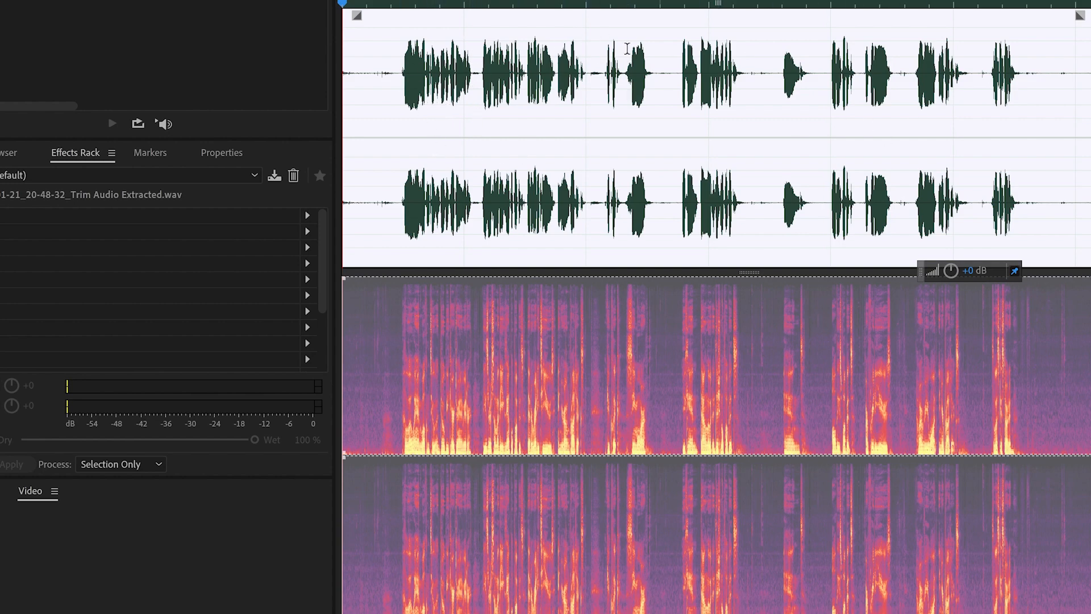
# - Play the compressed recording from the start of the first phrase
pyautogui.click(407, 28)
pyautogui.press('space')
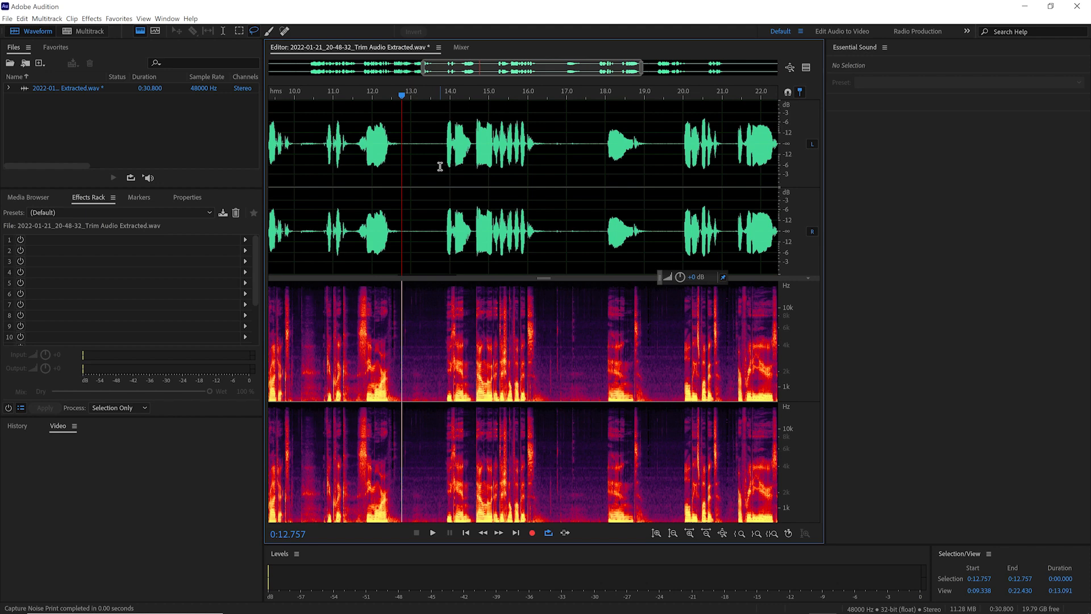
# - Select the quiet gap between phrases from 0:12.625 to 0:13.736 and listen to its background noise
pyautogui.moveTo(440, 131); pyautogui.dragTo(396, 139)
pyautogui.press('space')
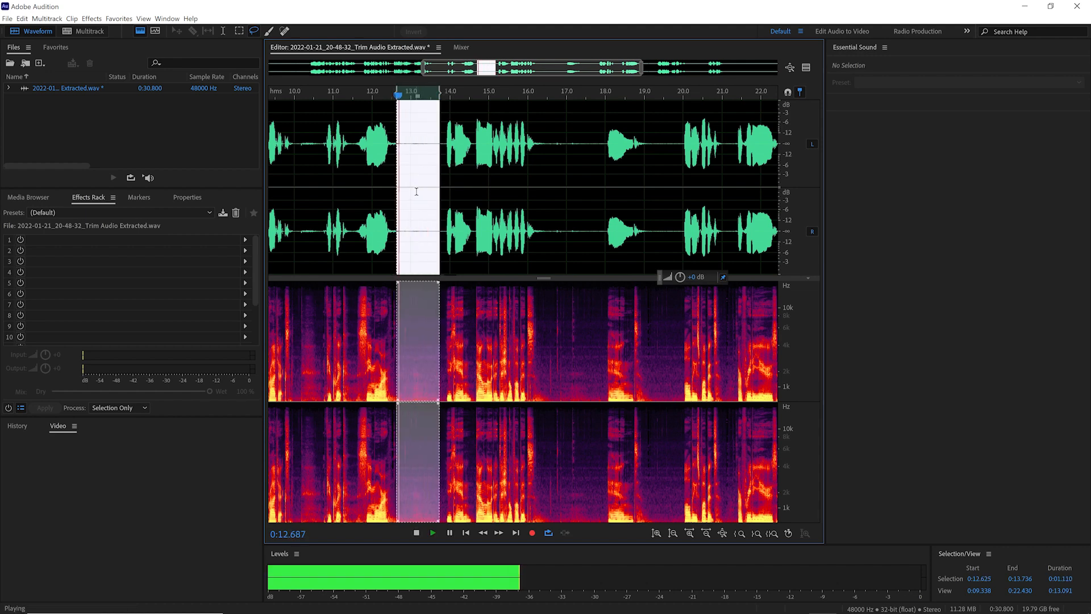
pyautogui.press('space')
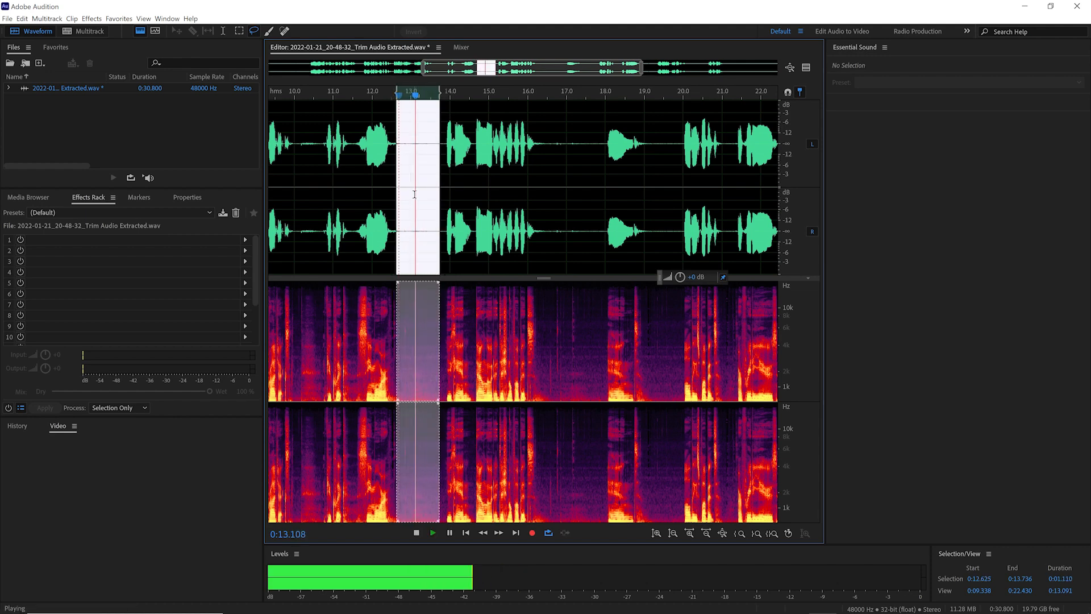
pyautogui.press('space')
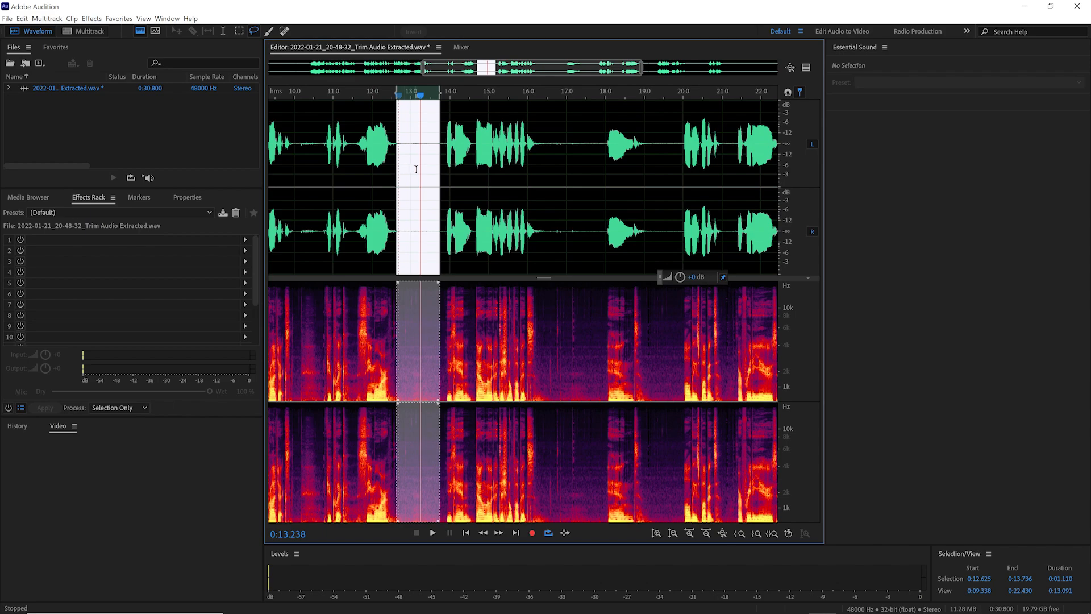
# - Open the Noise Reduction process and capture a noise print from the selected quiet gap between phrases
pyautogui.click(93, 19)
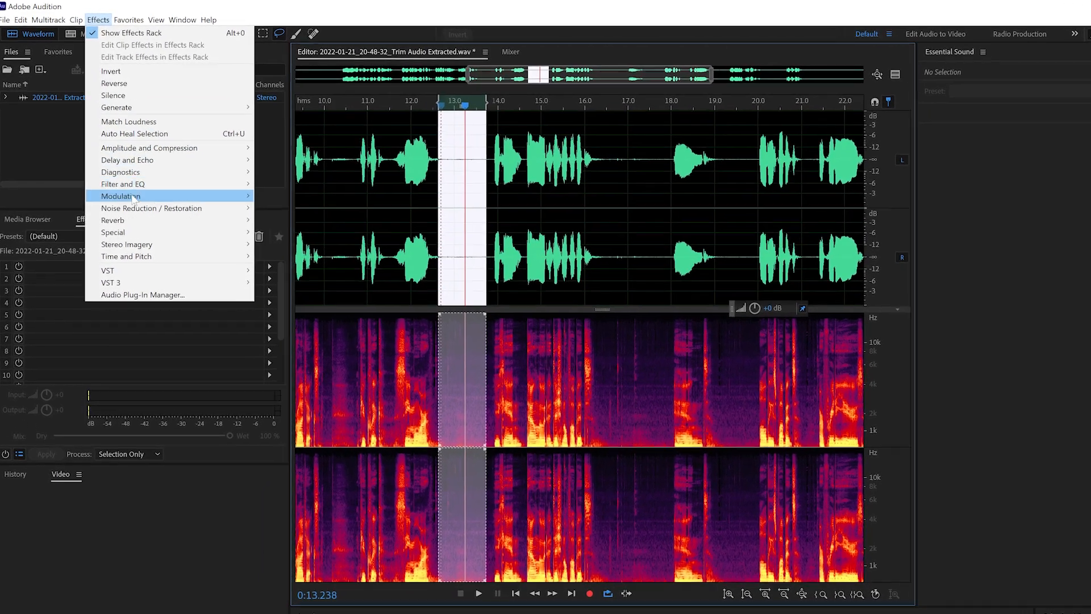
pyautogui.moveTo(124, 188)
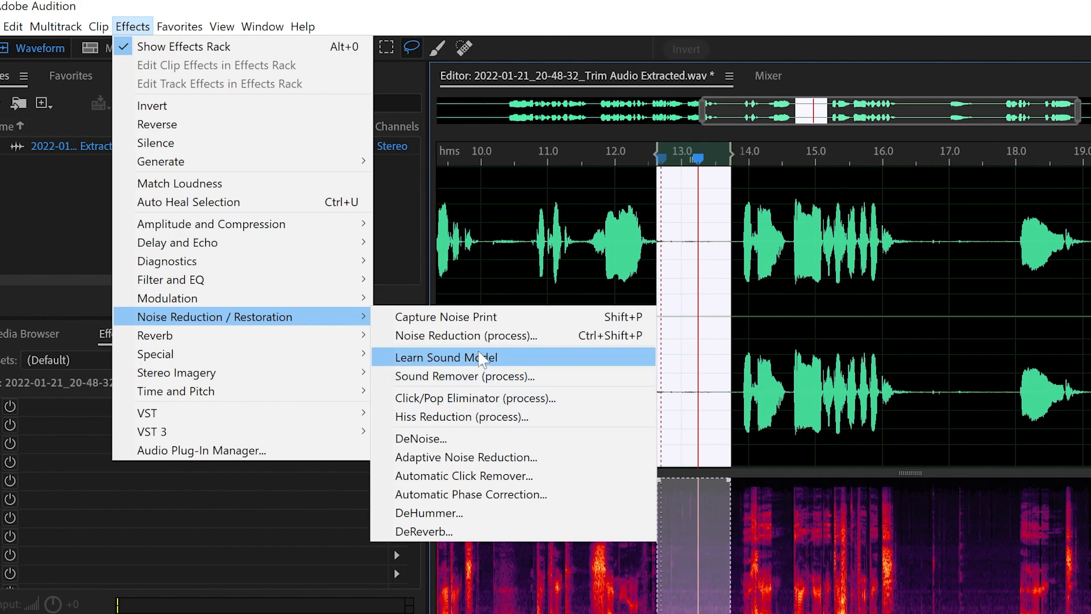
pyautogui.click(480, 336)
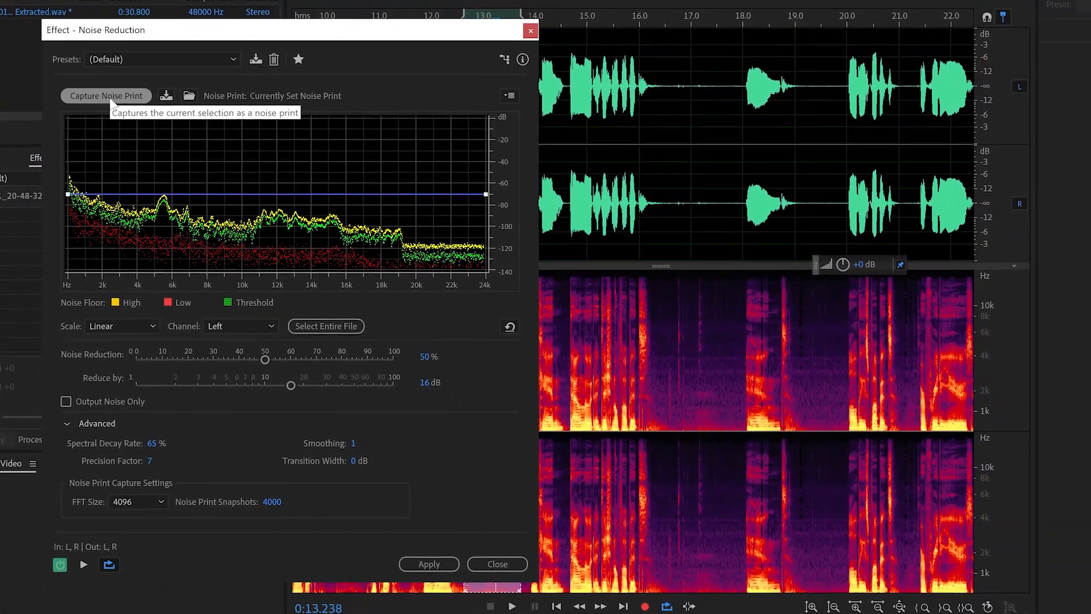
pyautogui.moveTo(455, 46); pyautogui.dragTo(500, 202)
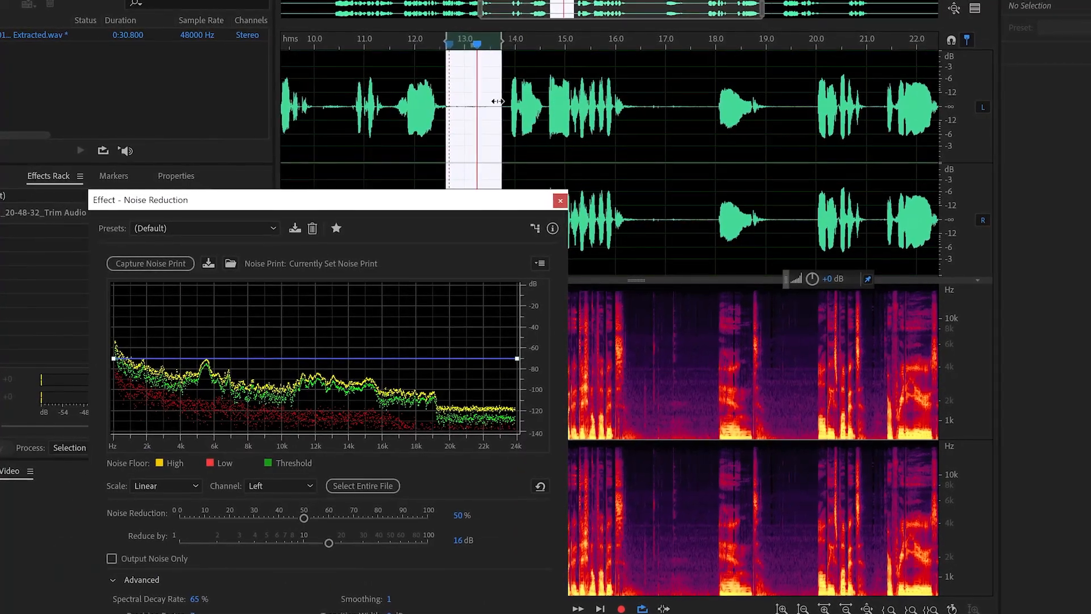
pyautogui.click(173, 261)
pyautogui.moveTo(369, 212); pyautogui.dragTo(328, 82)
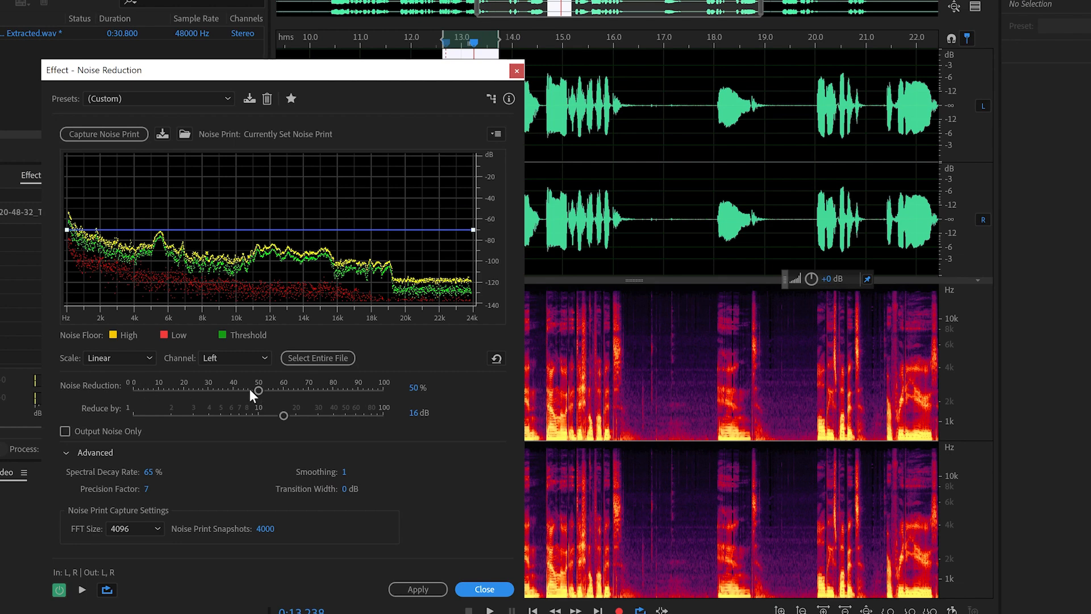
# - Set Noise Reduction to 100% and Reduce by to 8 dB, select the entire file, and apply the effect
pyautogui.moveTo(257, 391); pyautogui.dragTo(467, 398)
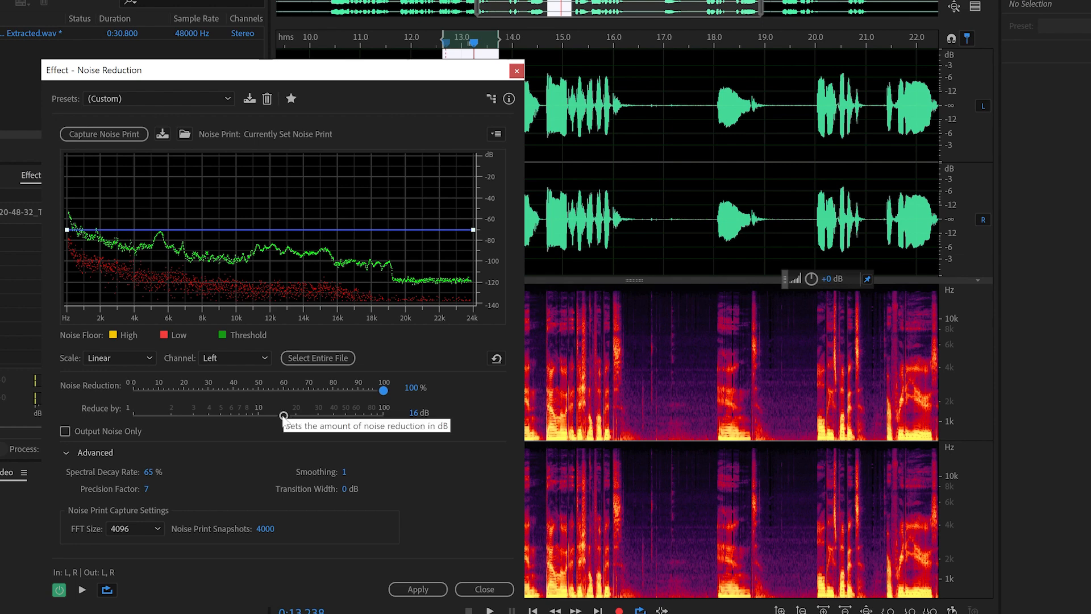
pyautogui.click(414, 415)
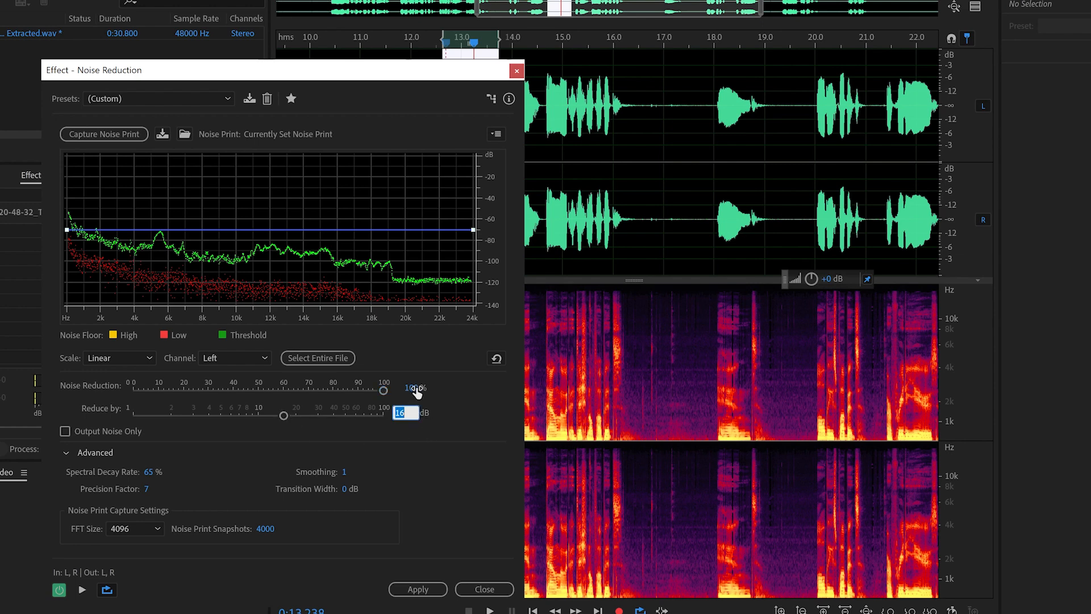
pyautogui.write('8')
pyautogui.press('Return')
pyautogui.click(342, 364)
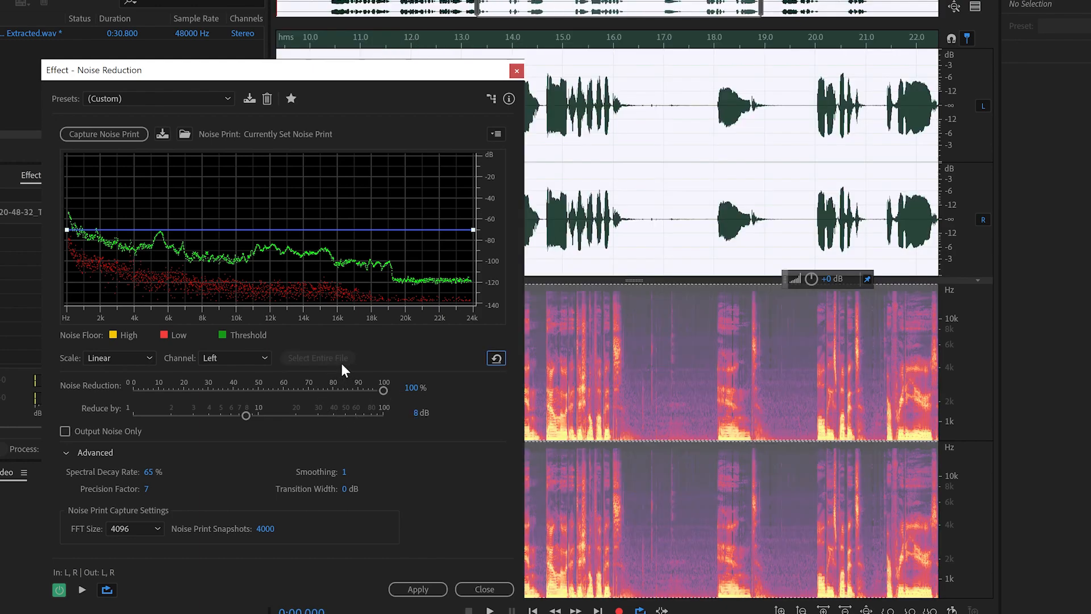
pyautogui.click(438, 591)
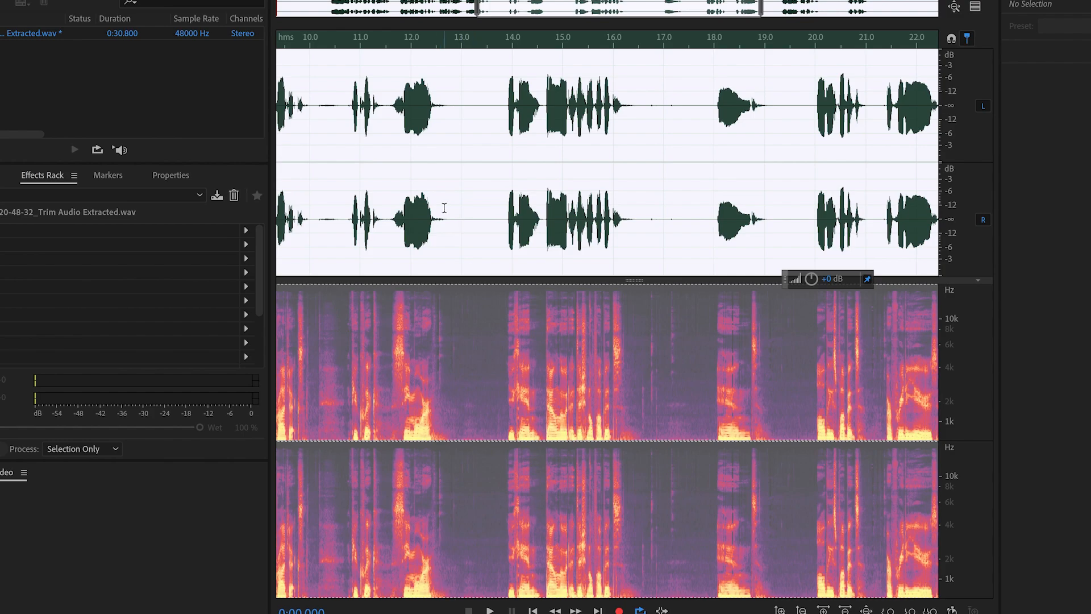
# - Select and play the stretch from about 11.5 s to 14 s, and inspect the quiet gaps for remaining noise
pyautogui.moveTo(452, 128); pyautogui.dragTo(466, 121)
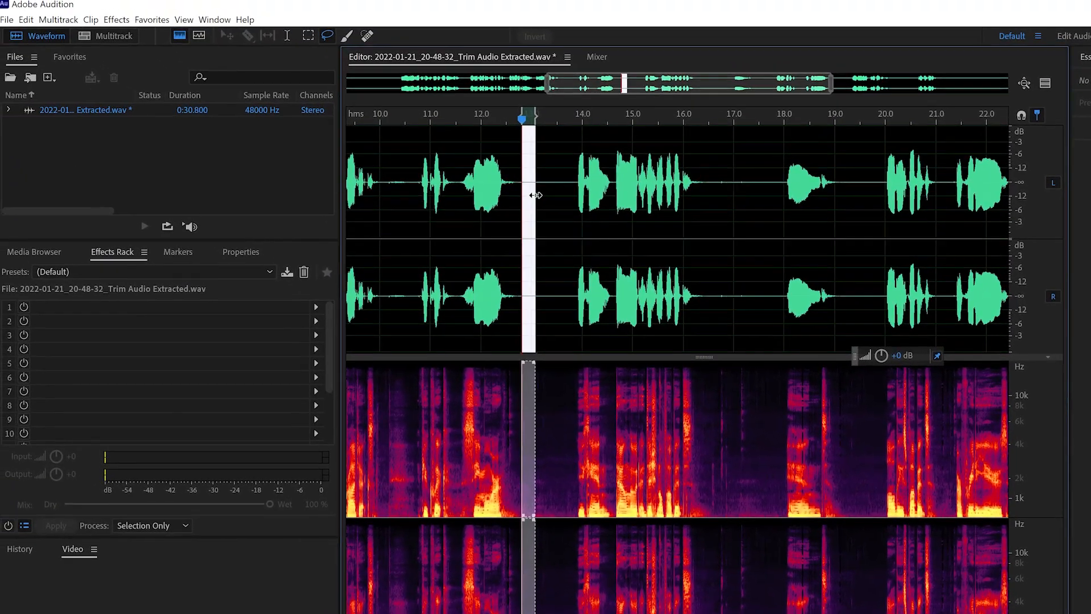
pyautogui.moveTo(567, 194); pyautogui.dragTo(459, 203)
pyautogui.press('space')
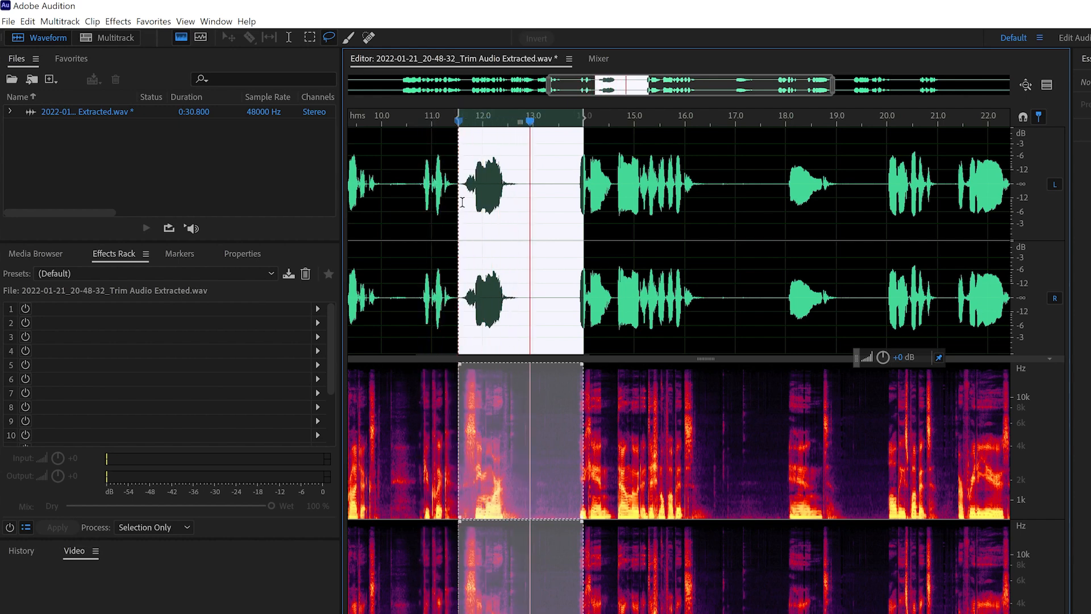
pyautogui.click(518, 195)
pyautogui.moveTo(567, 186); pyautogui.dragTo(518, 197)
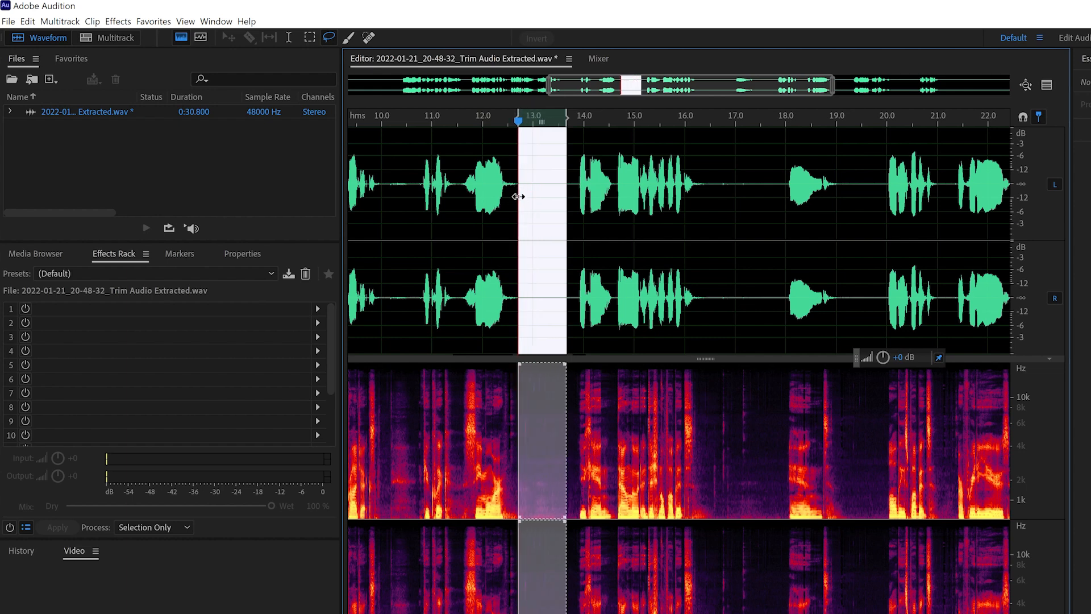
pyautogui.click(721, 202)
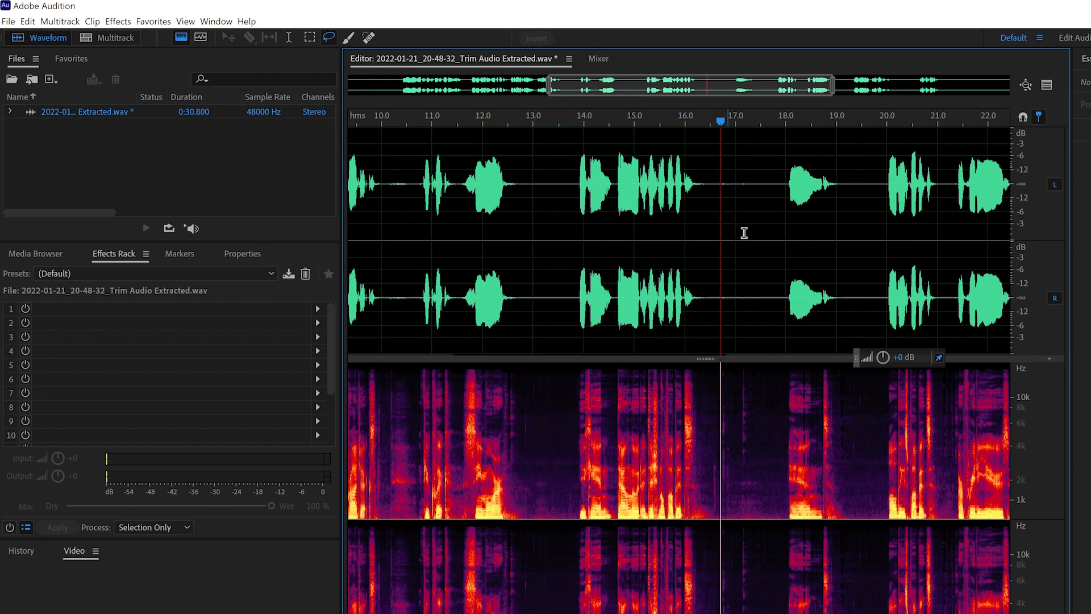
# - Undo the Noise Reduction and Dynamics edits on the whole recording, and redo both to compare the waveform
pyautogui.tripleClick(703, 235)
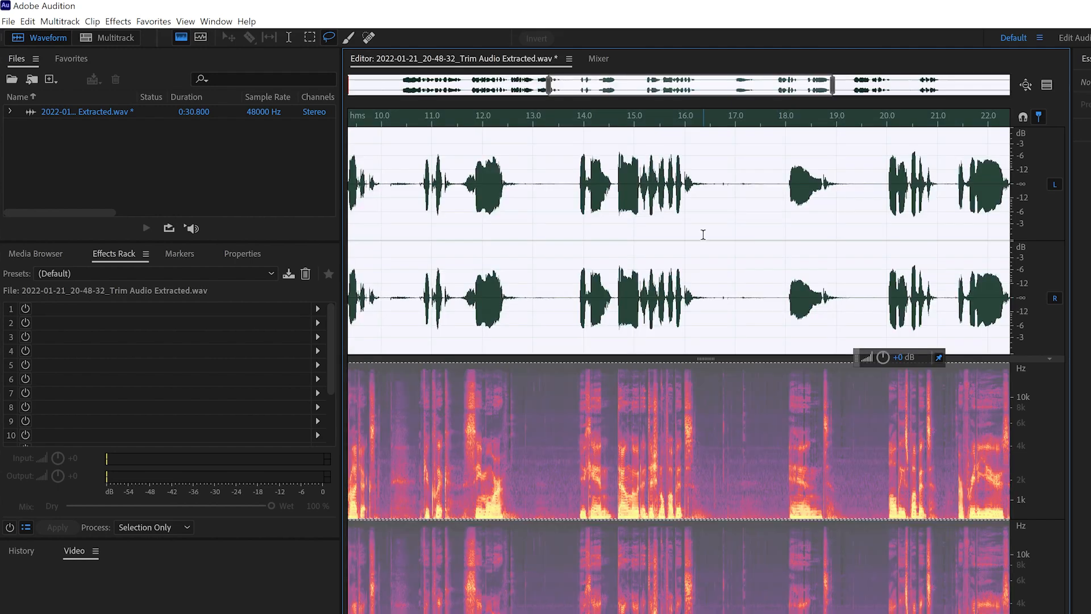
pyautogui.hotkey('ctrl', 'z')
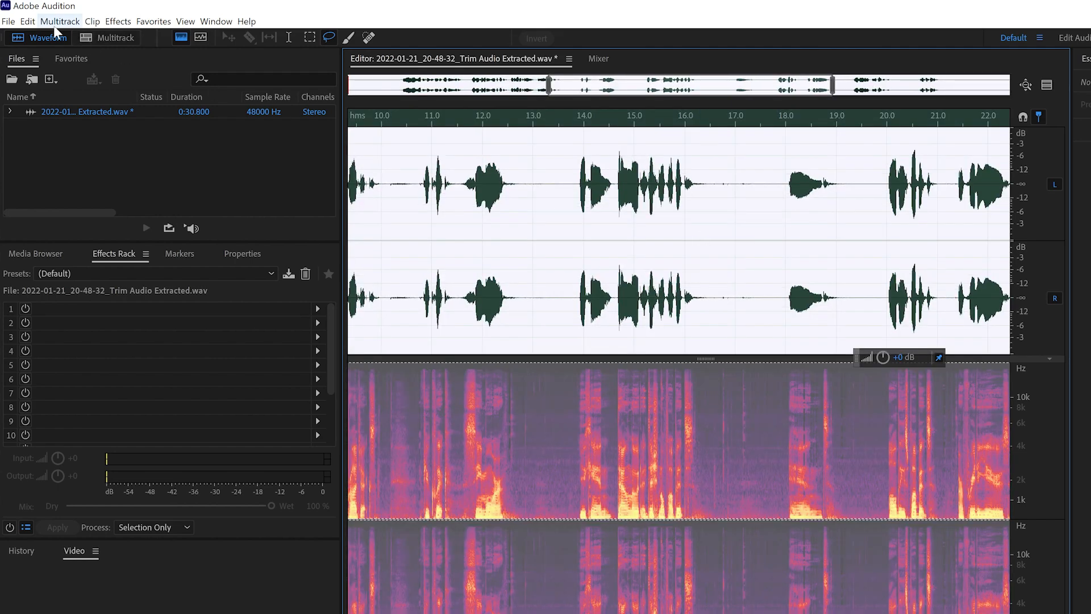
pyautogui.click(27, 21)
pyautogui.click(45, 47)
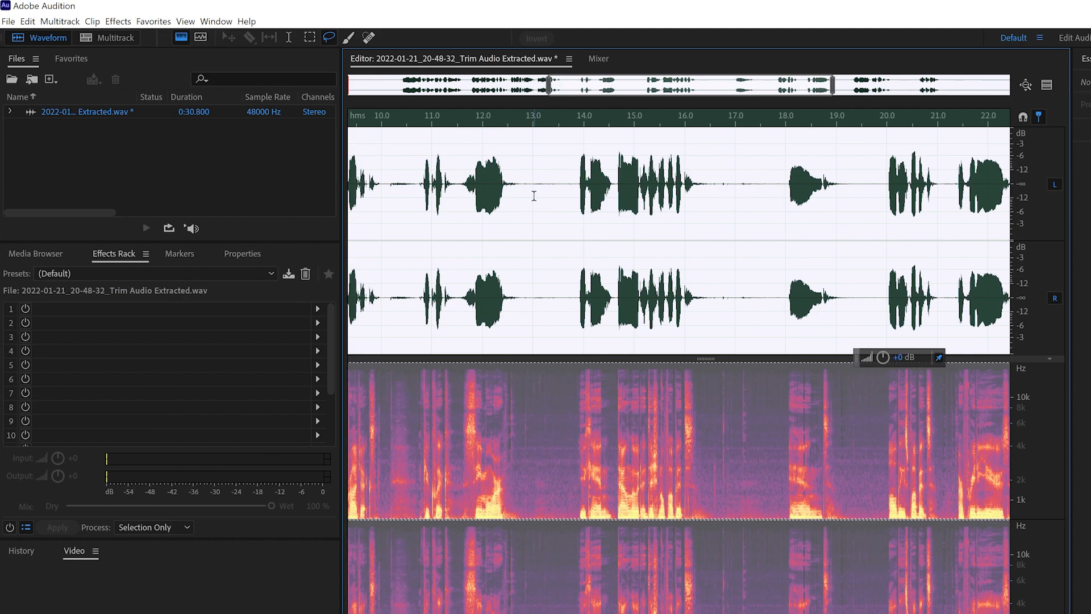
pyautogui.click(27, 21)
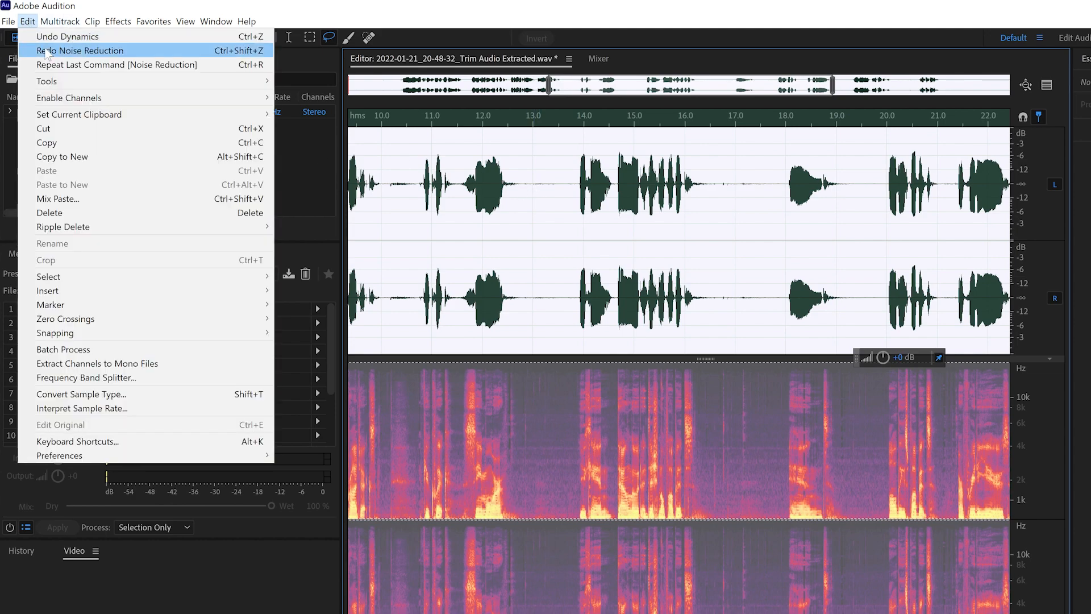
pyautogui.click(45, 51)
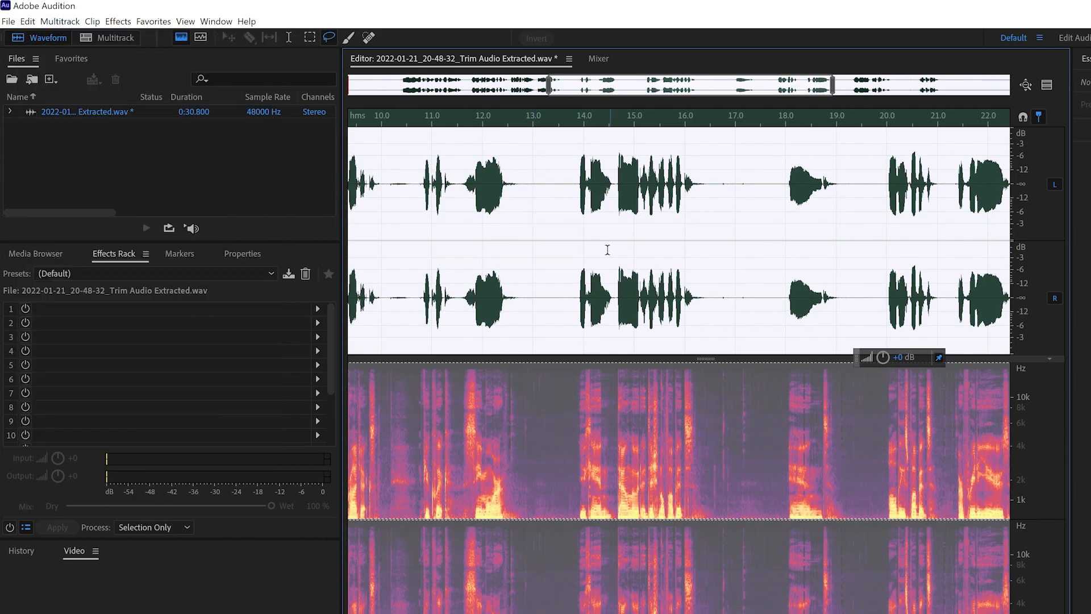
# - Save the cleaned recording, and save it again as Wave PCM under the same file name, overwriting the existing WAV
pyautogui.click(534, 231)
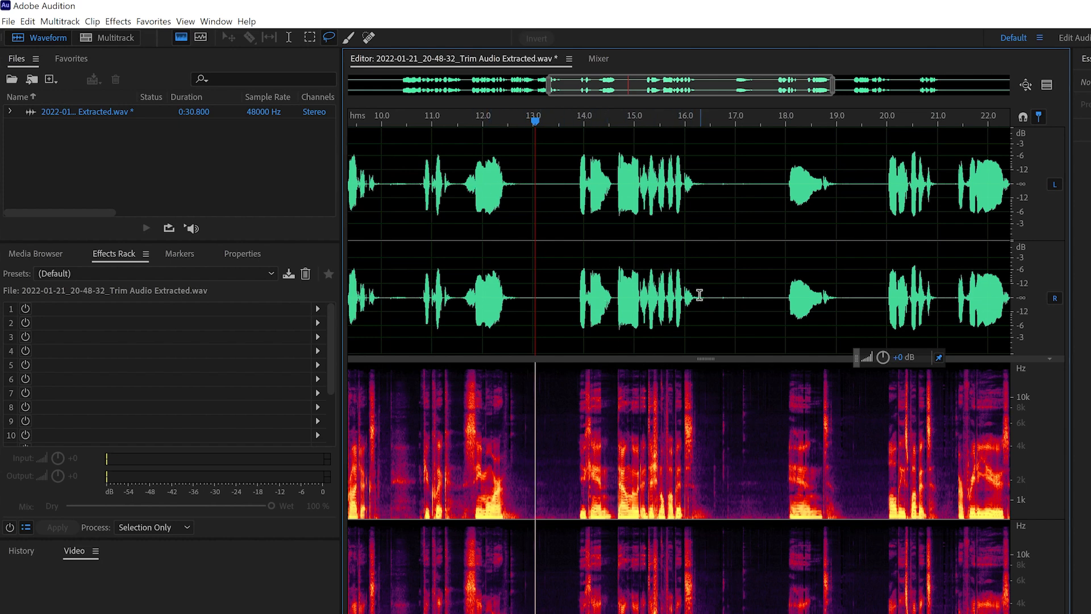
pyautogui.hotkey('ctrl', 's')
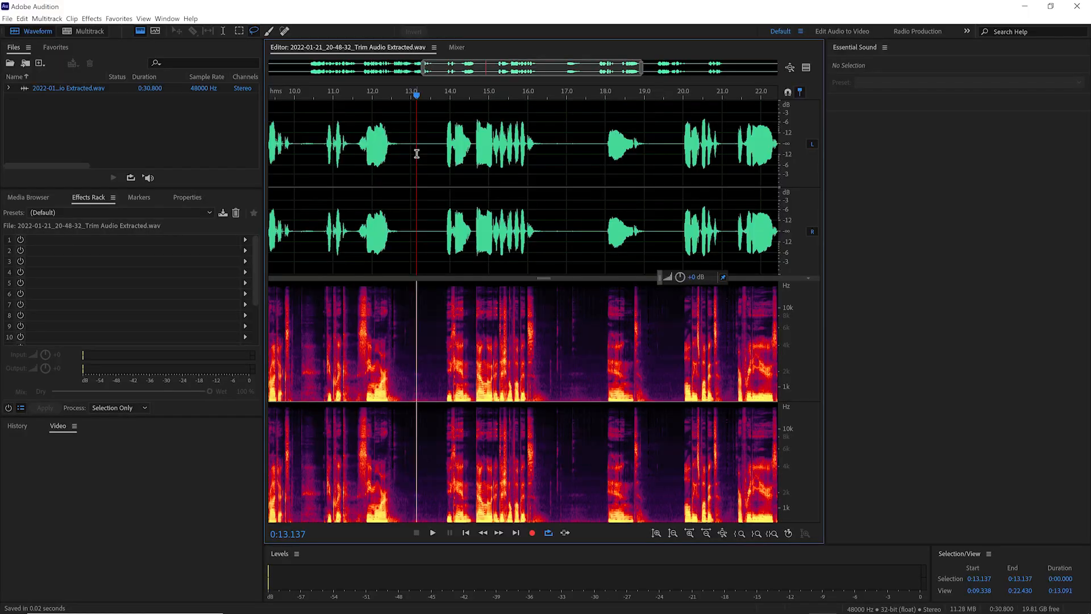
pyautogui.click(8, 18)
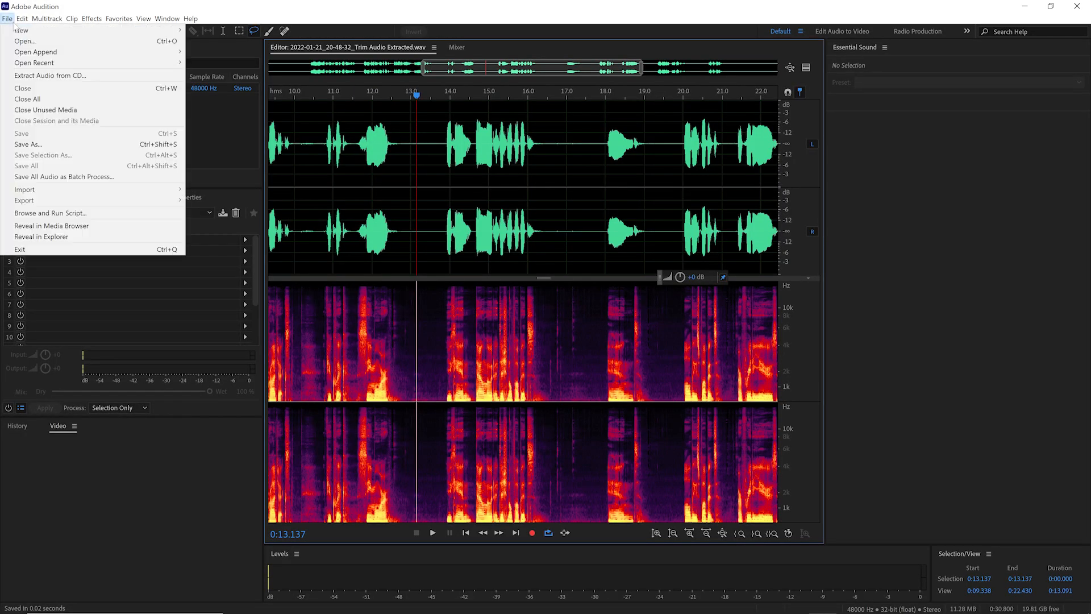
pyautogui.click(58, 145)
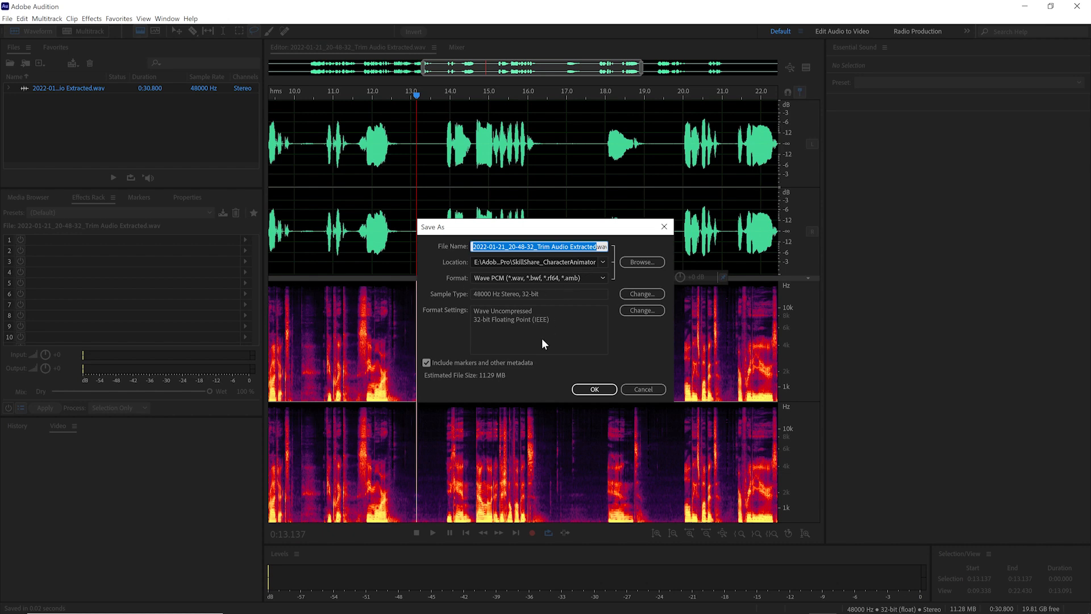
pyautogui.click(594, 389)
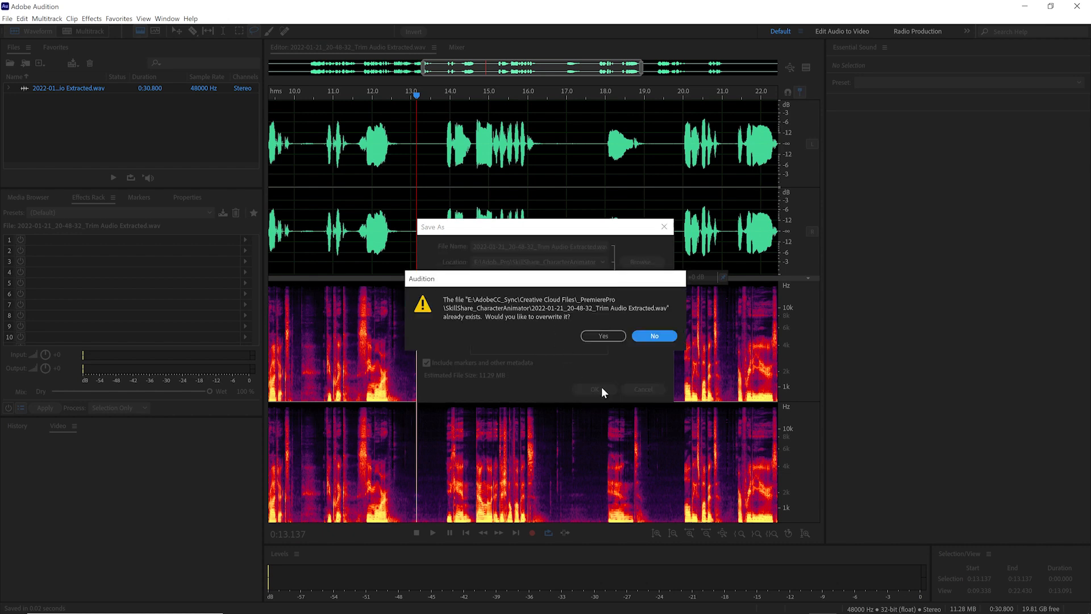
pyautogui.click(616, 334)
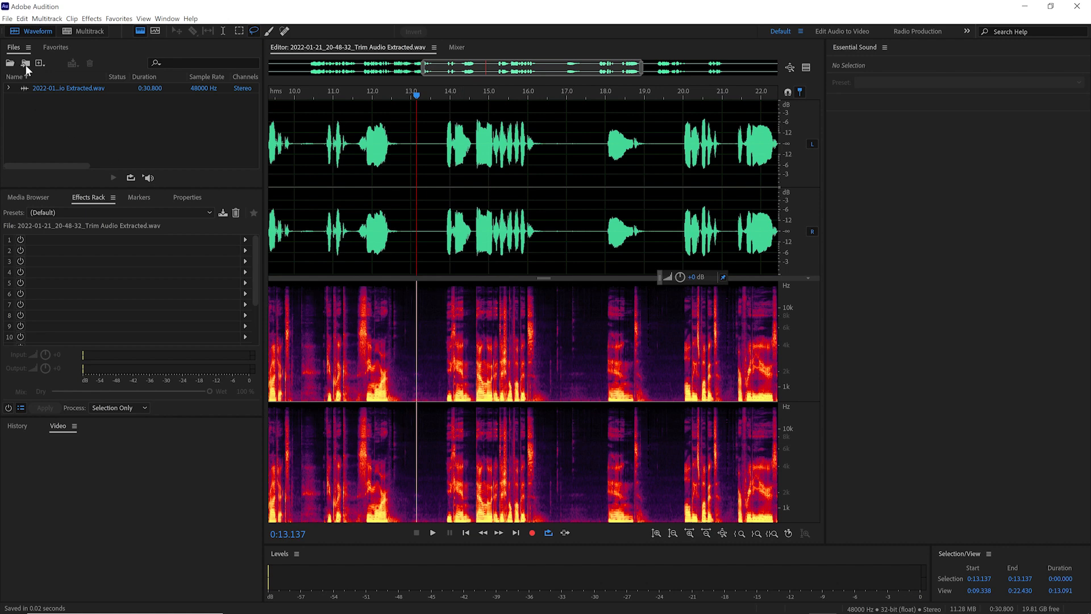
pyautogui.click(7, 18)
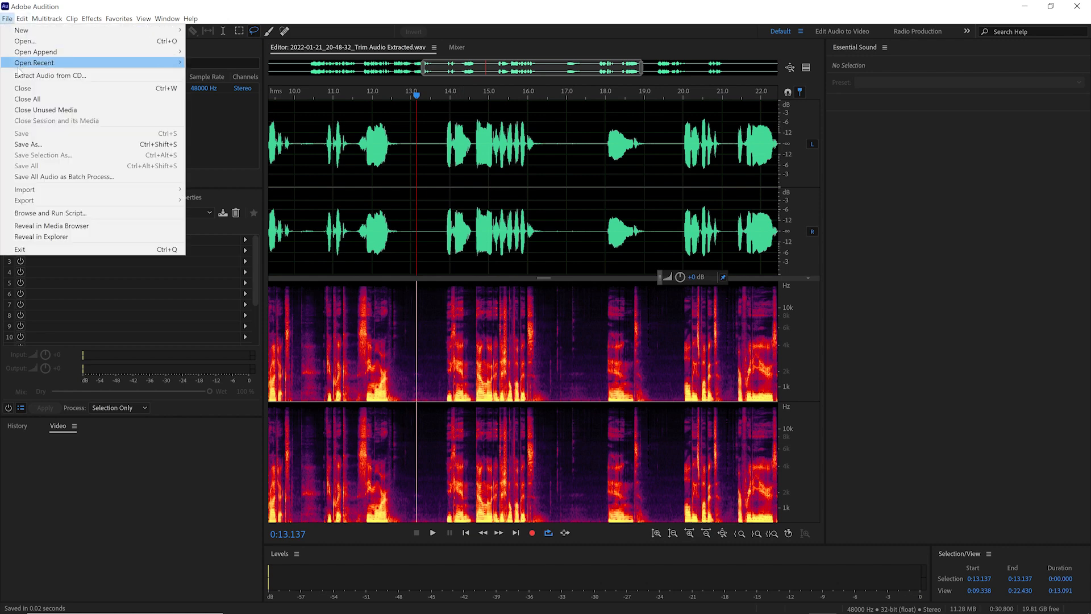
pyautogui.click(246, 6)
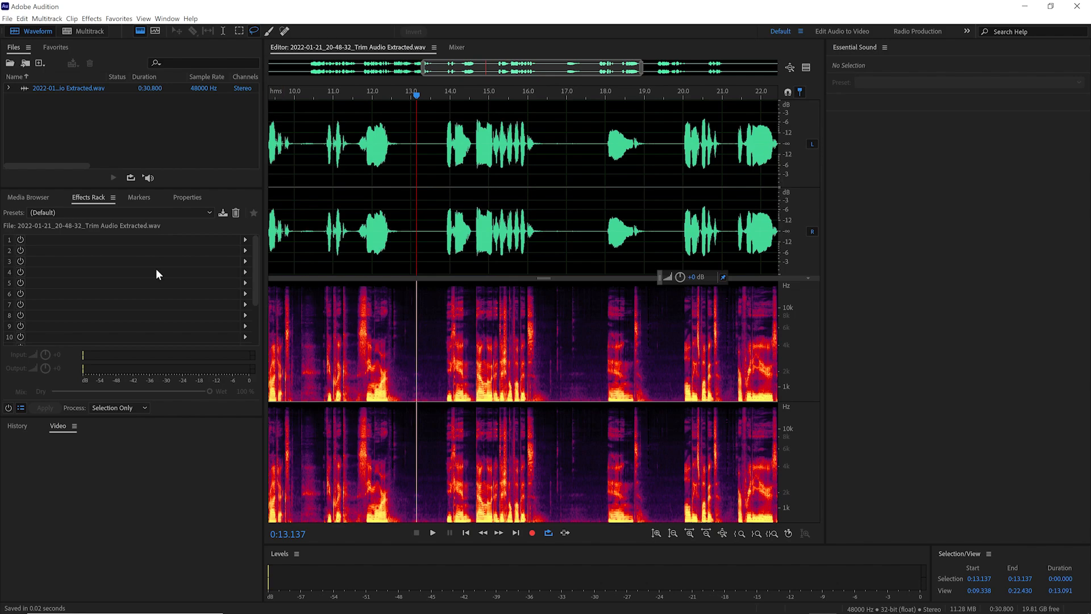
# - Switch to Premiere Pro, widen the project's Name column, and play part of the 01 intro sequence to hear the updated audio
pyautogui.hotkey('alt', 'Tab')
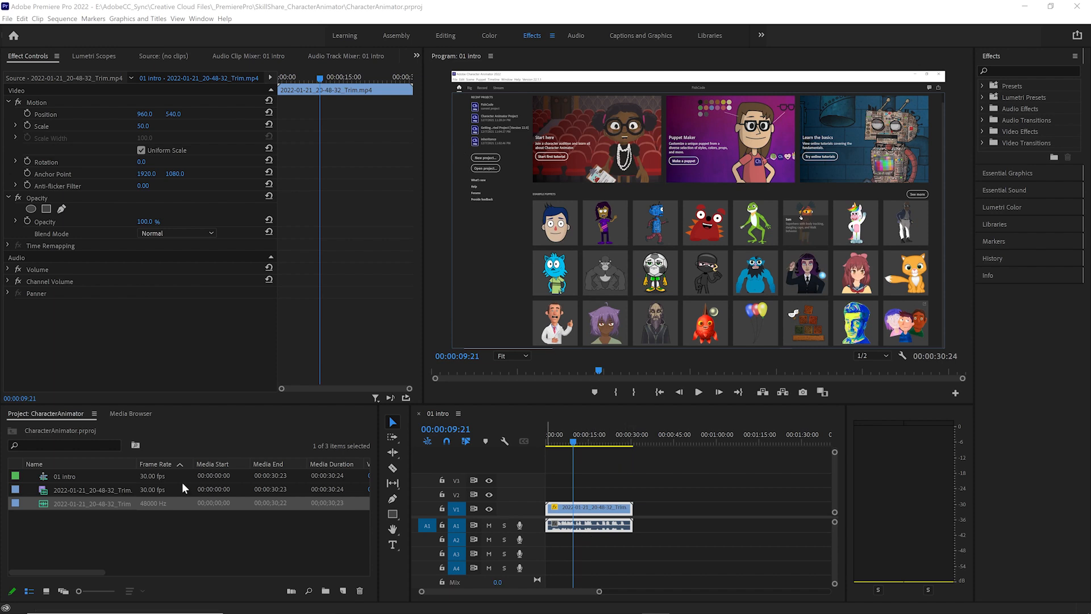
pyautogui.moveTo(137, 464); pyautogui.dragTo(212, 474)
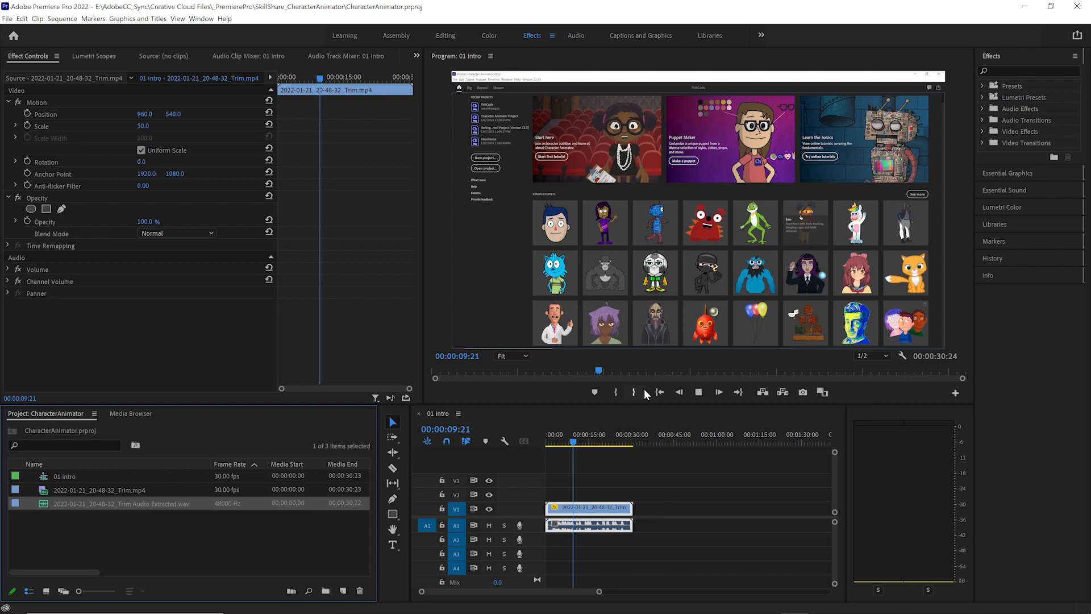
pyautogui.click(717, 392)
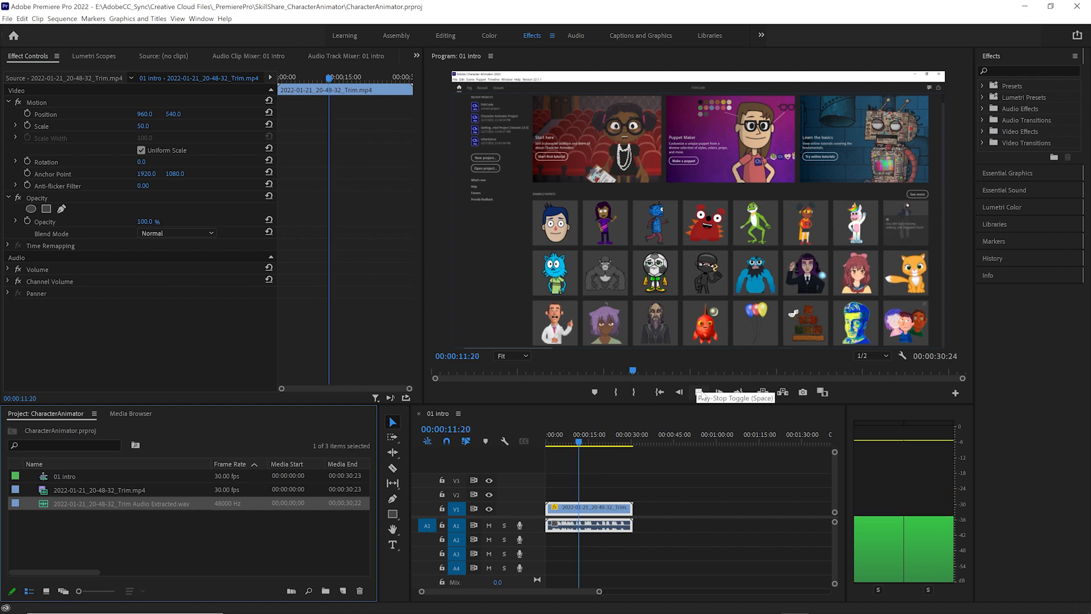
pyautogui.click(700, 392)
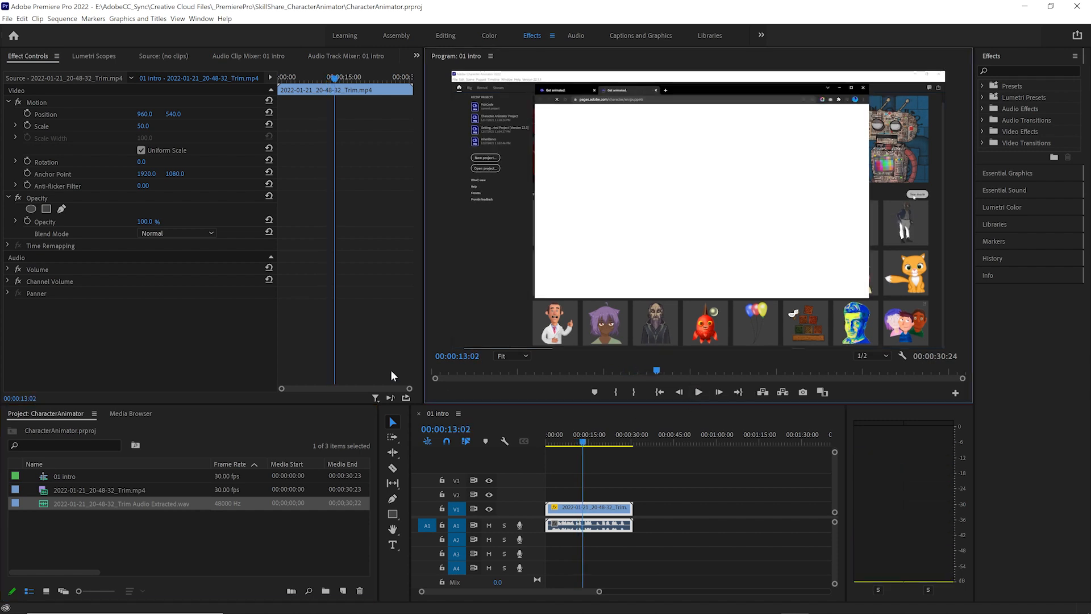